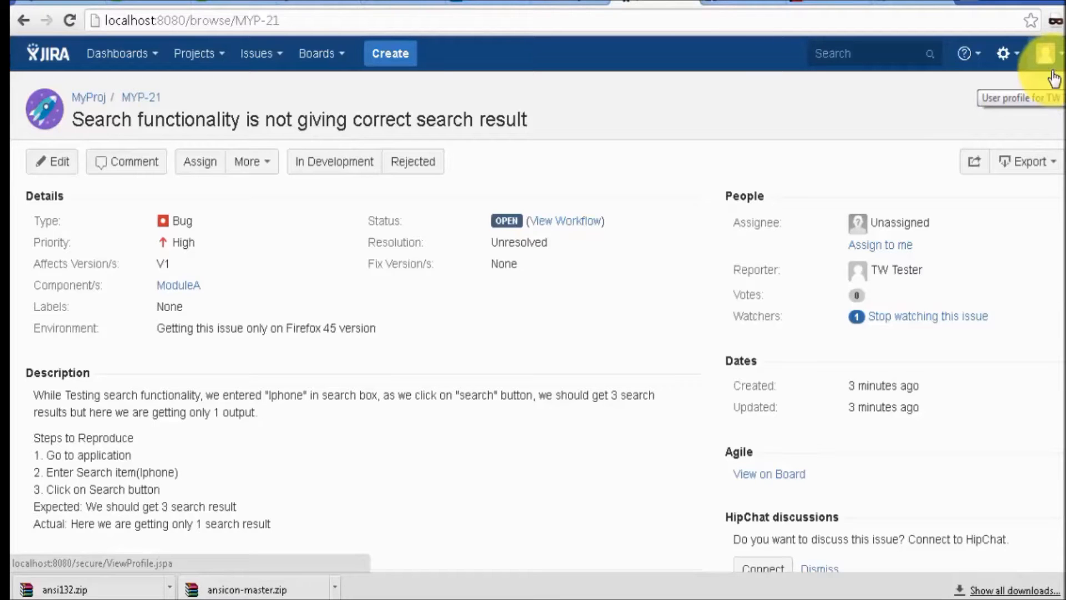
Log out of the tester account in JIRA
left_click(1046, 55)
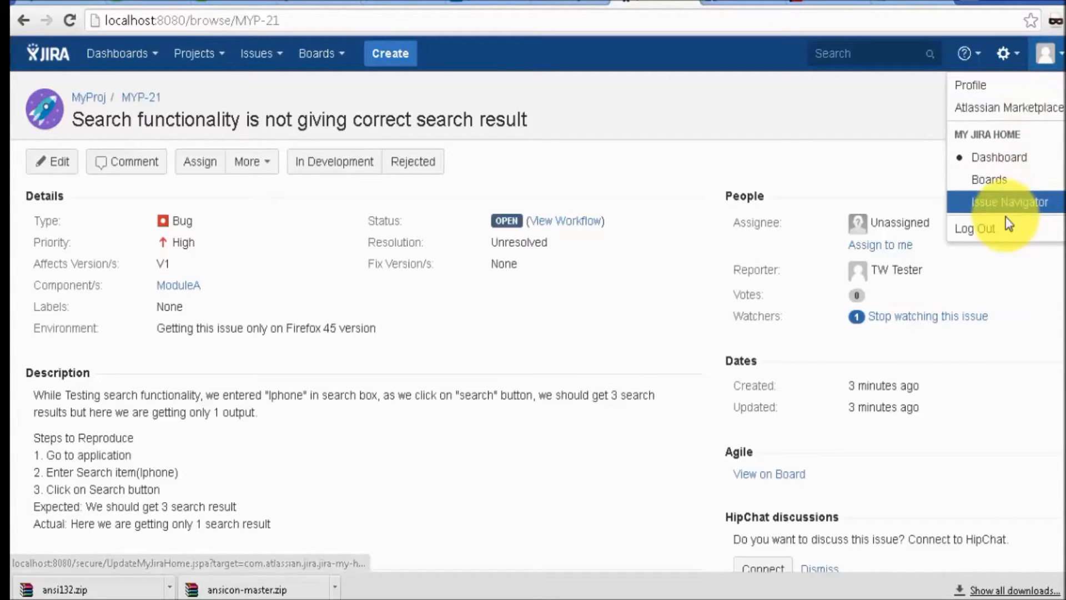
left_click(1000, 229)
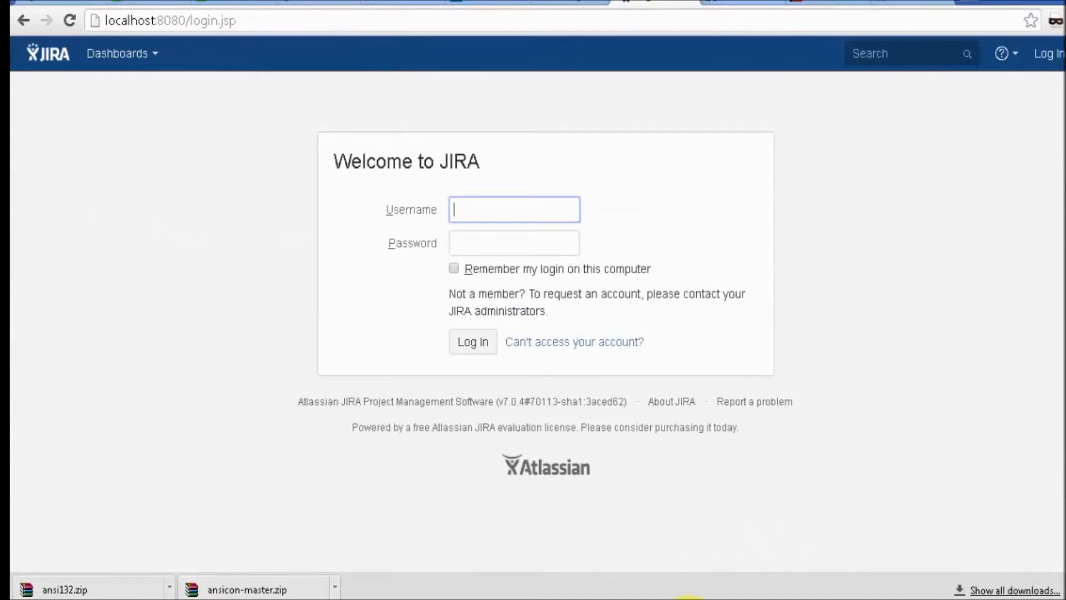
Switch to the WordPad document and add the line "Reported a defect by QA" below the bug life cycle heading
left_click(690, 599)
left_click(671, 554)
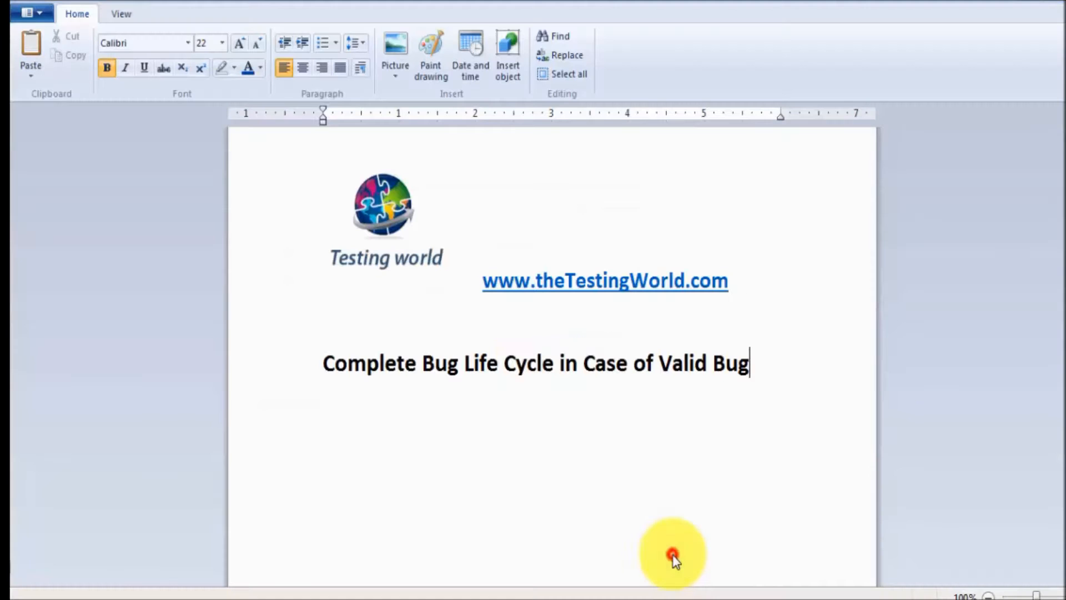
key("Return")
type("R")
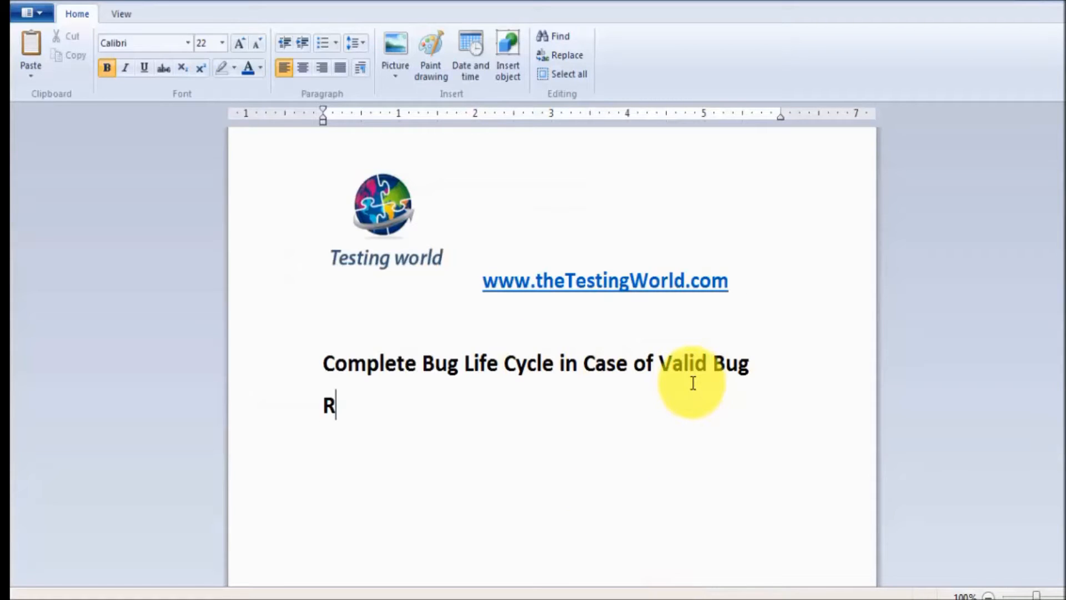
type("eported a d")
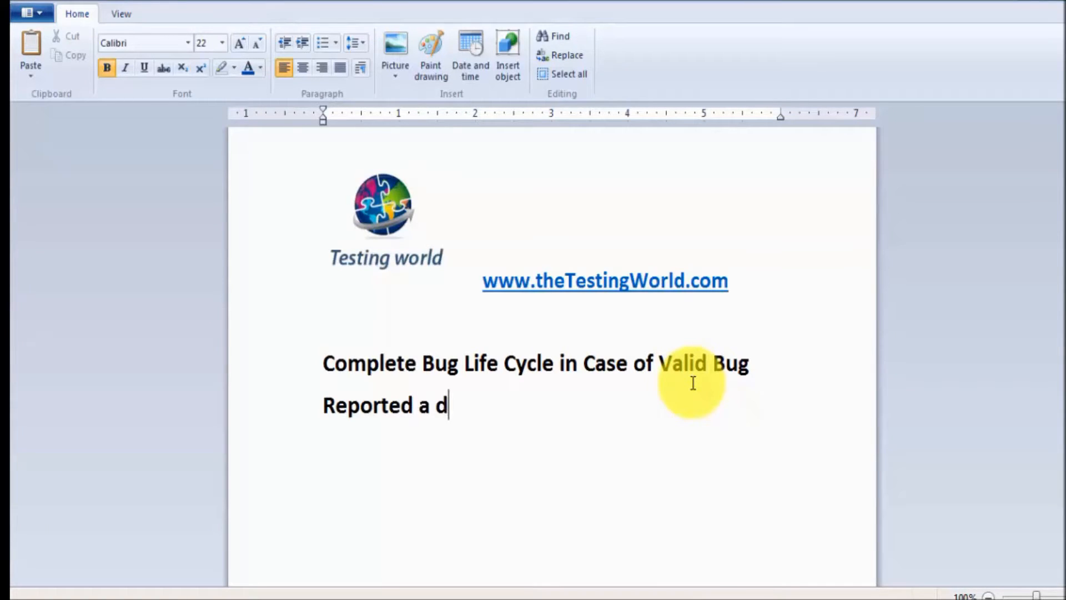
type("ev")
key("BackSpace")
type("fect ")
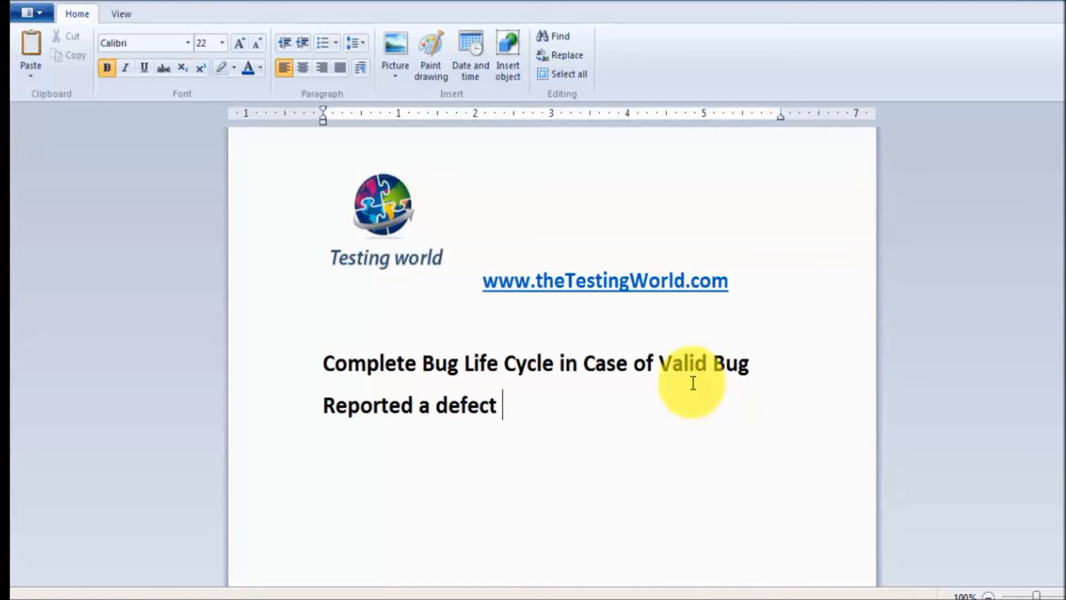
type("by QA")
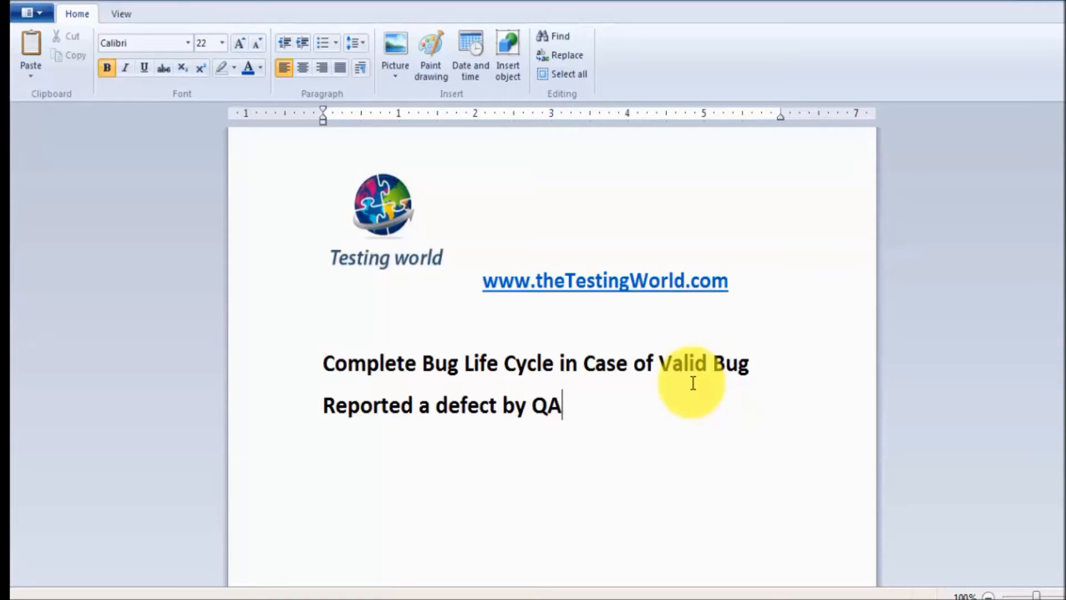
Remove the bold formatting from the line "Reported a defect by QA"
key("shift+Left")
key("shift+Left")
key("shift+Left")
key("shift+Left")
key("shift+Left")
key("shift+Left")
key("shift+Left")
key("shift+Left")
key("shift+Left")
key("shift+Left")
key("shift+Left")
key("shift+Left")
key("shift+Left")
key("shift+Left")
key("shift+Left")
key("shift+Left")
key("shift+Left")
key("shift+Left")
key("shift+Left")
key("shift+Left")
key("shift+Right")
key("ctrl+b")
key("Right")
Add the line "Developer lead will assign this defect to any developer" below the reported-defect line
key("Return")
type("Devel")
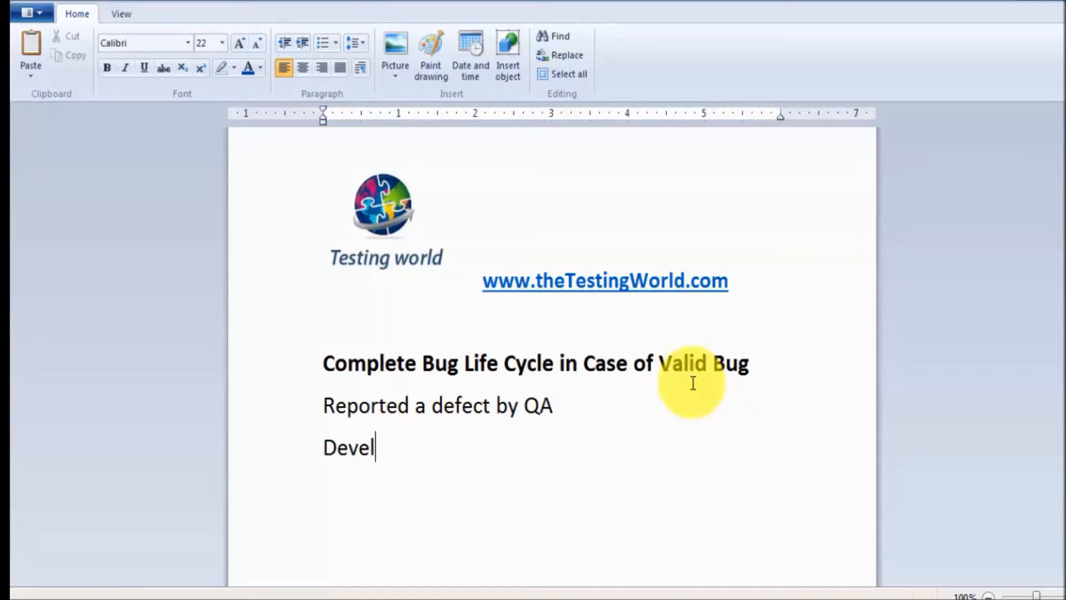
type("oper le")
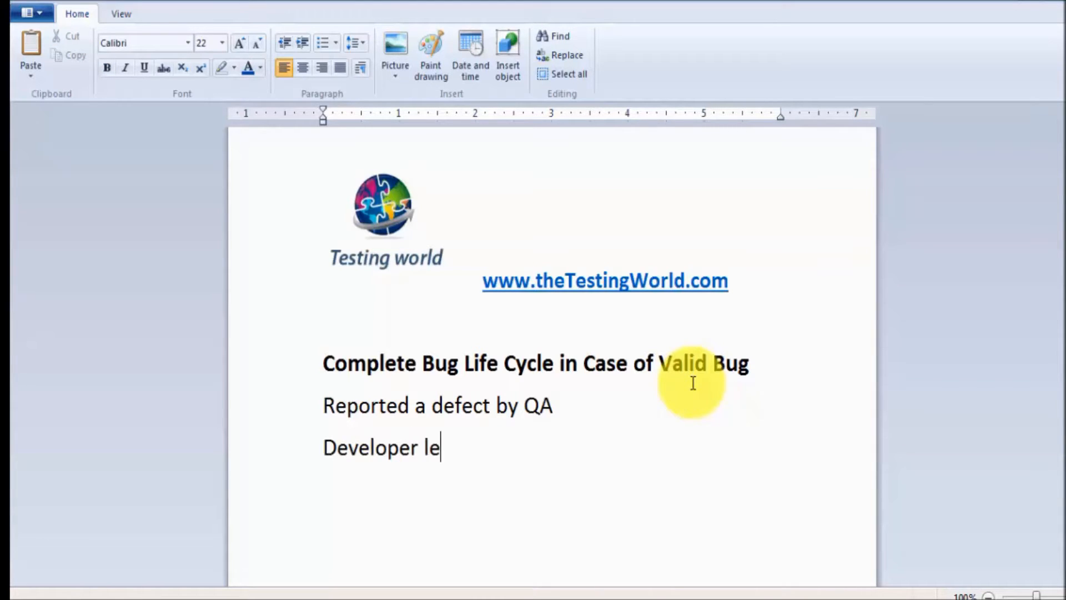
type("ad will ass")
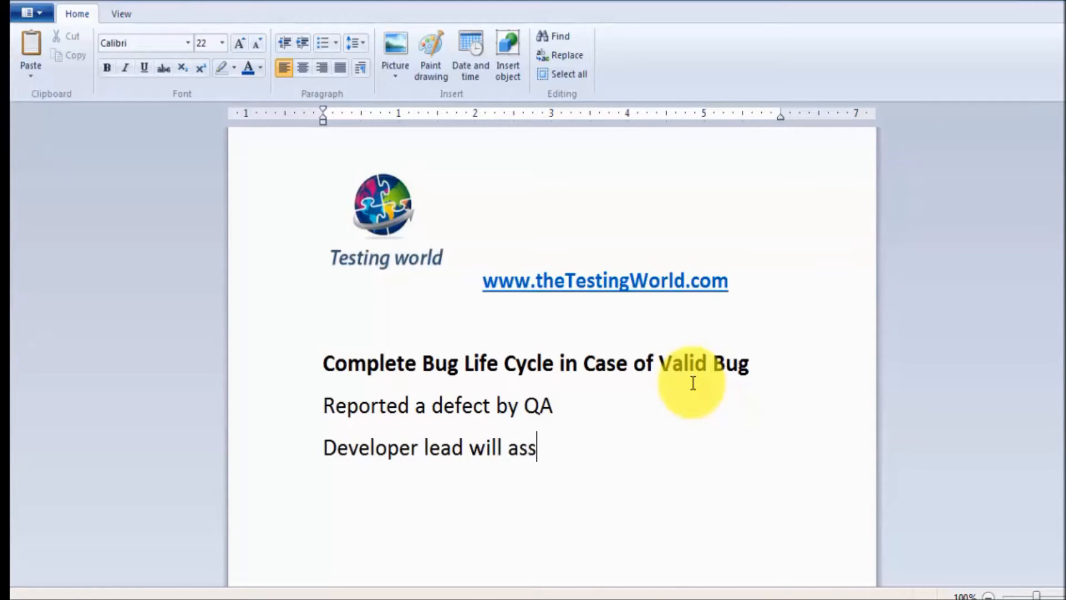
type("ign this defr")
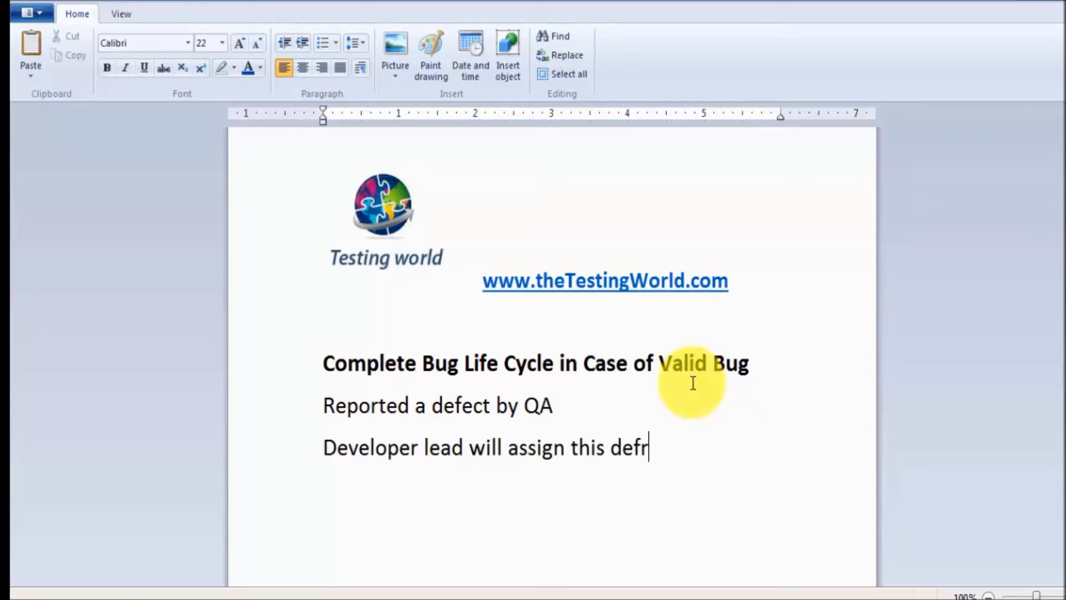
key("BackSpace")
type("ect to")
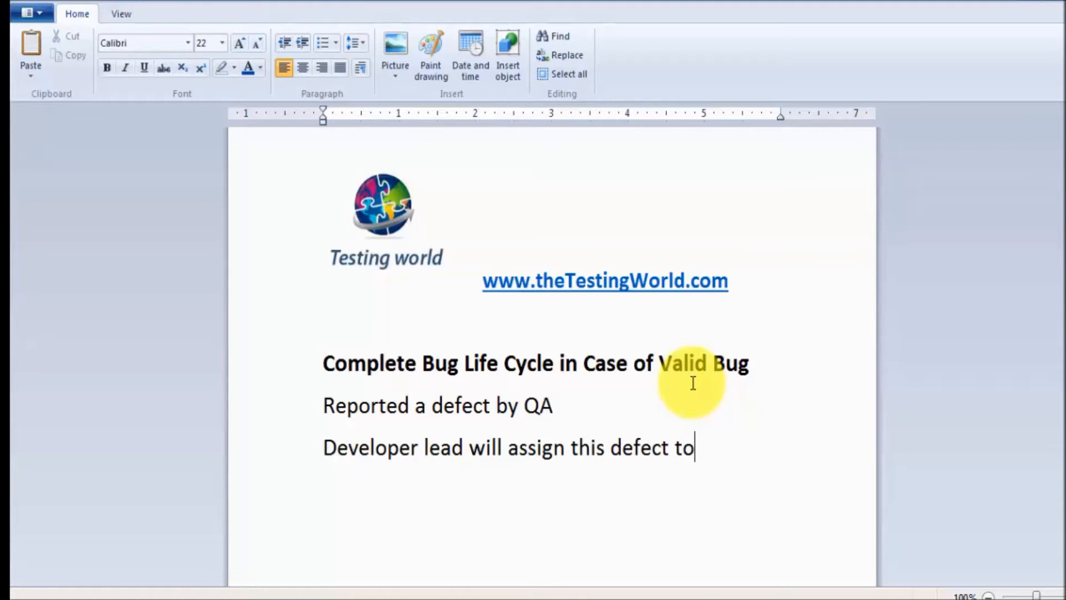
type(" any developer")
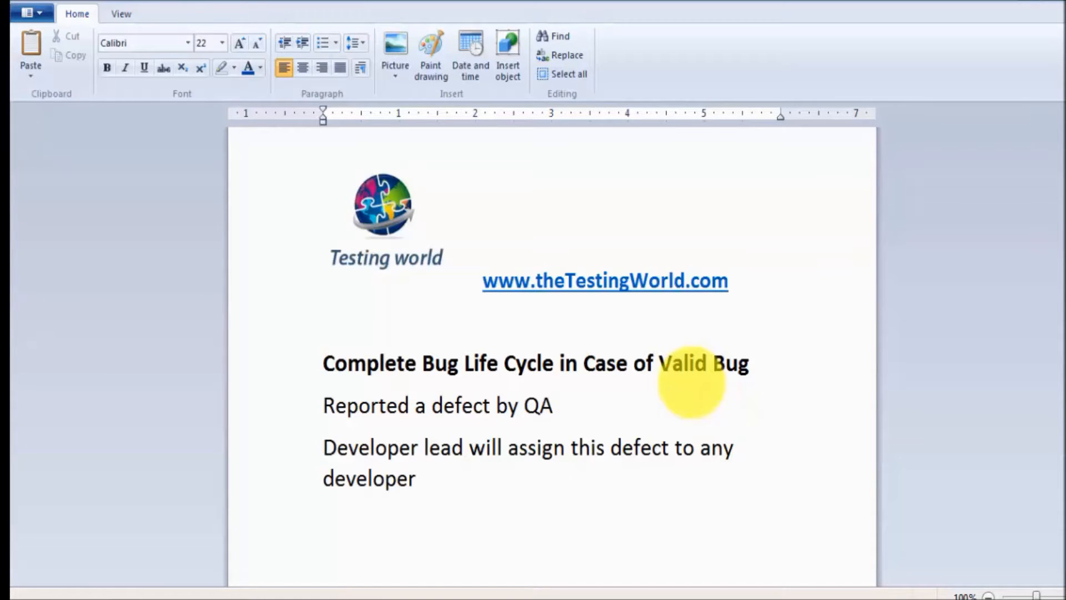
Switch to JIRA in the browser and log in with the developer lead's username and password
key("alt+Tab")
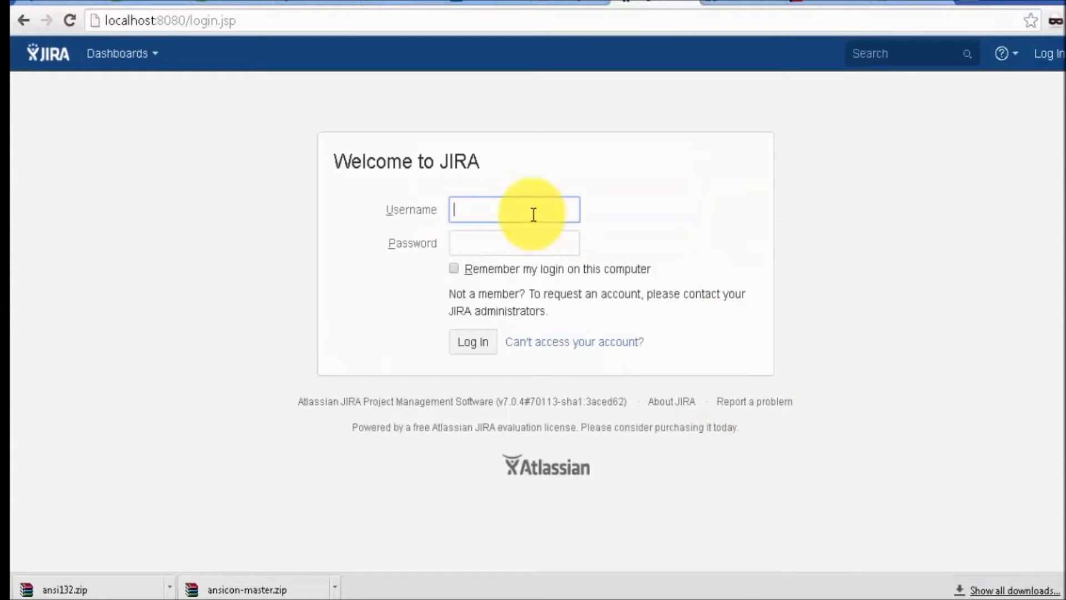
type("tw")
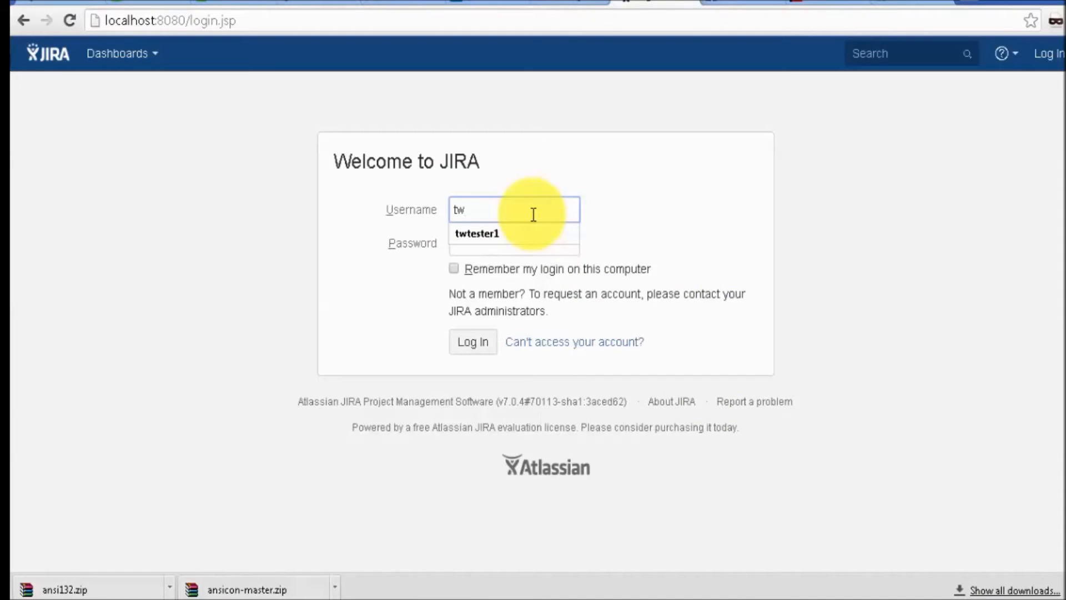
type("developerlead")
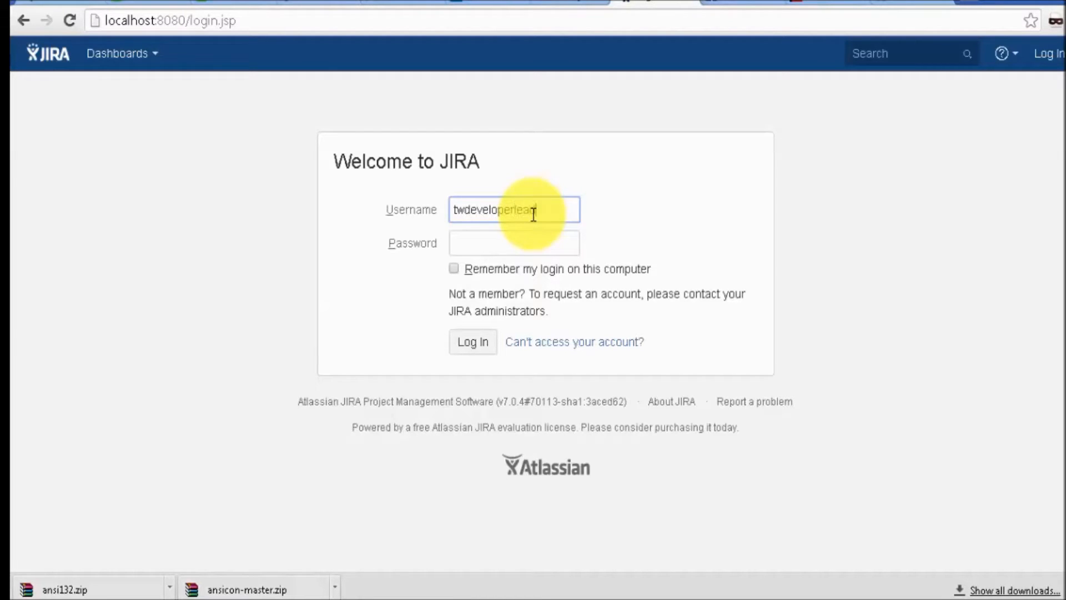
key("Tab")
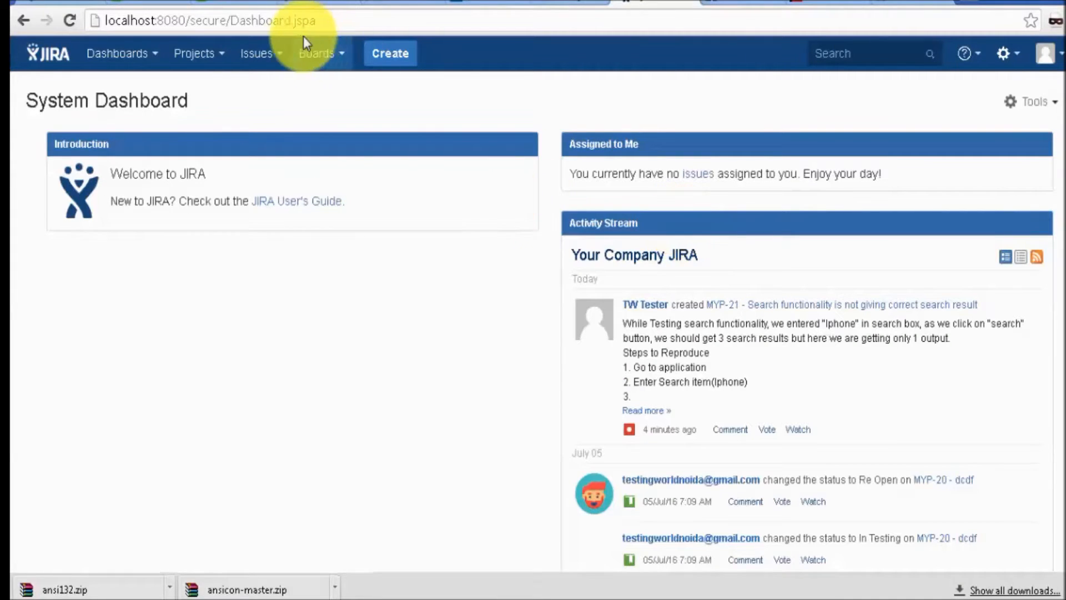
Open the issue search and filter the issues by status Open
left_click(273, 53)
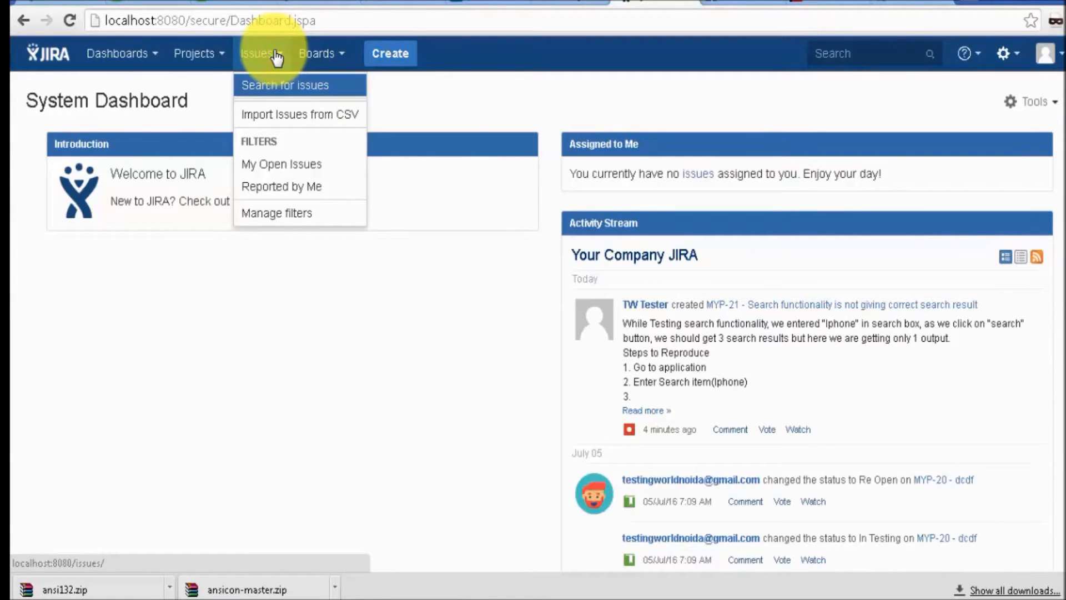
left_click(275, 88)
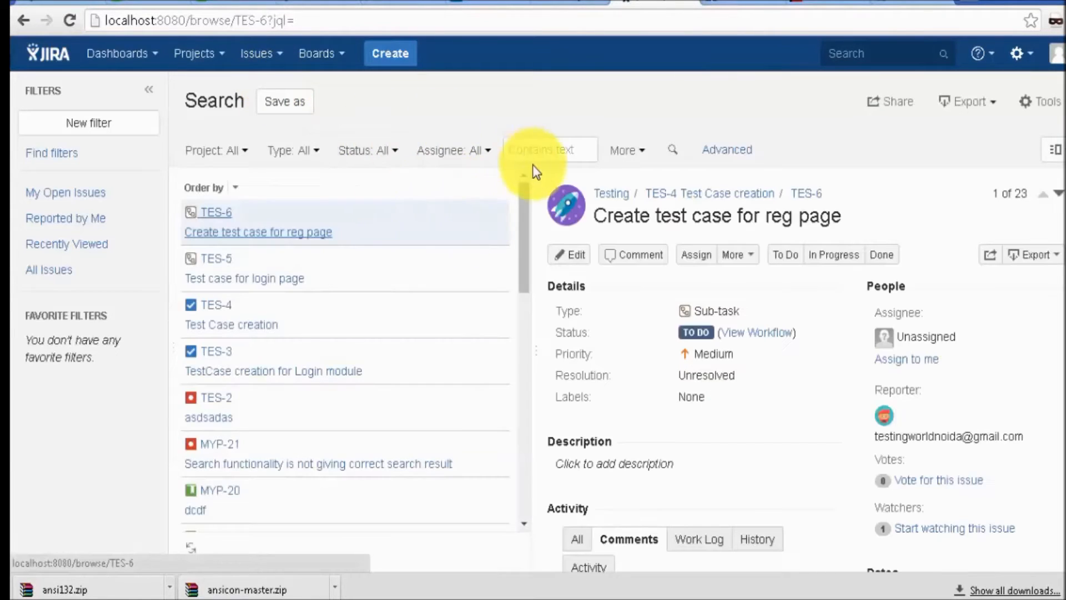
left_click(396, 158)
left_click(350, 219)
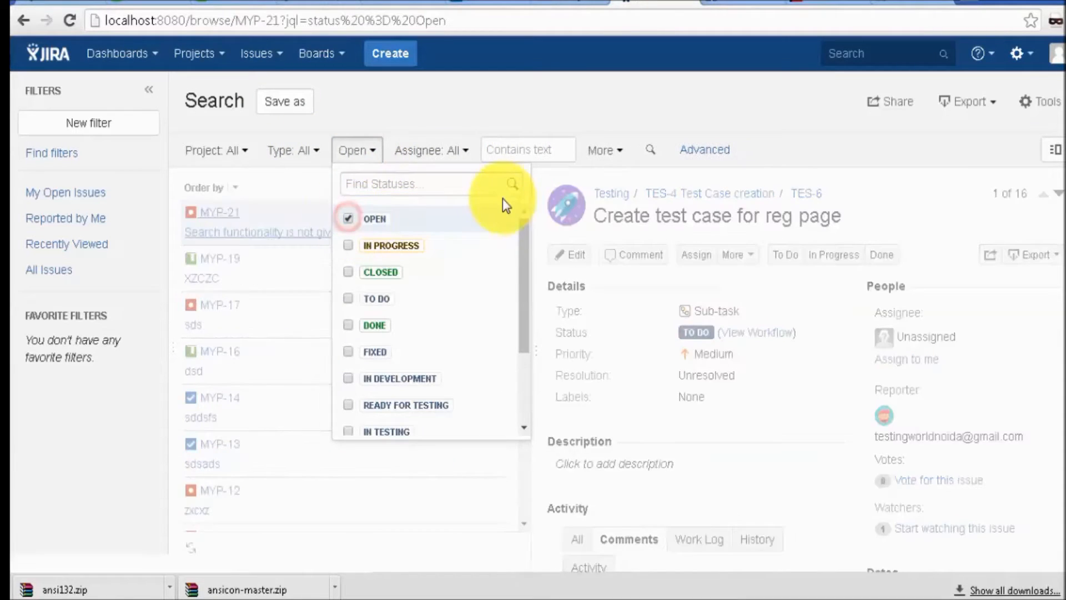
left_click(551, 172)
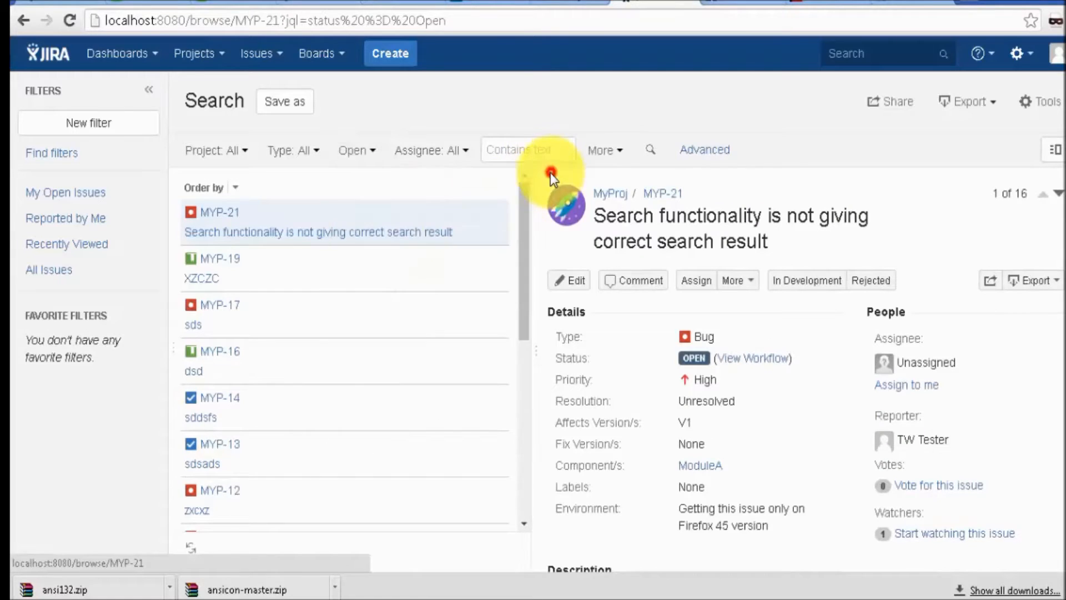
Select bug MYP-21, widen its detail pane and review the bug's details and description
right_click(225, 217)
left_click(221, 215)
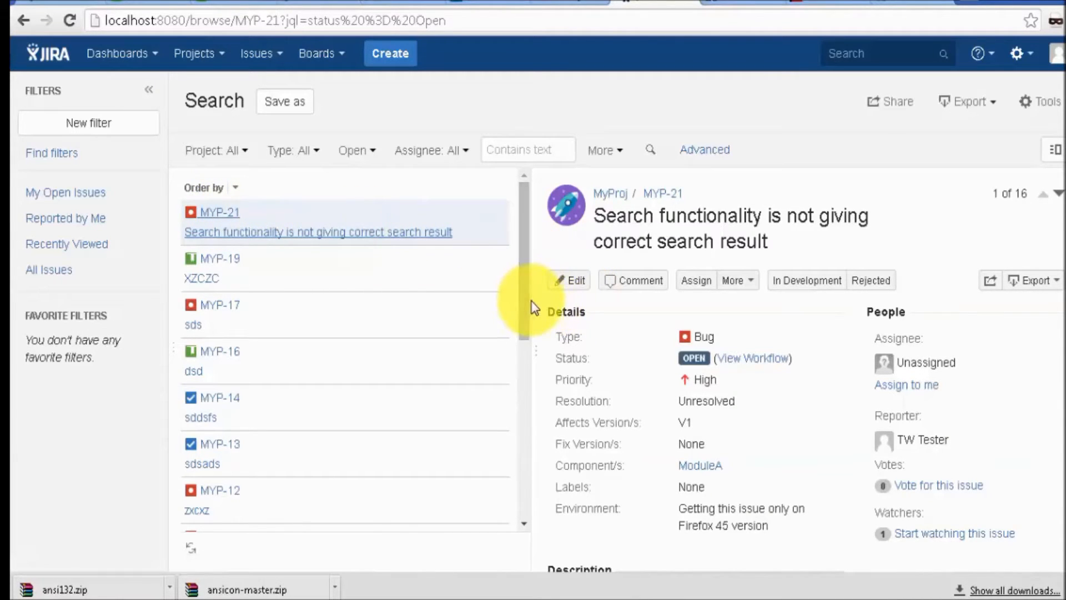
left_click_drag(533, 300, 388, 281)
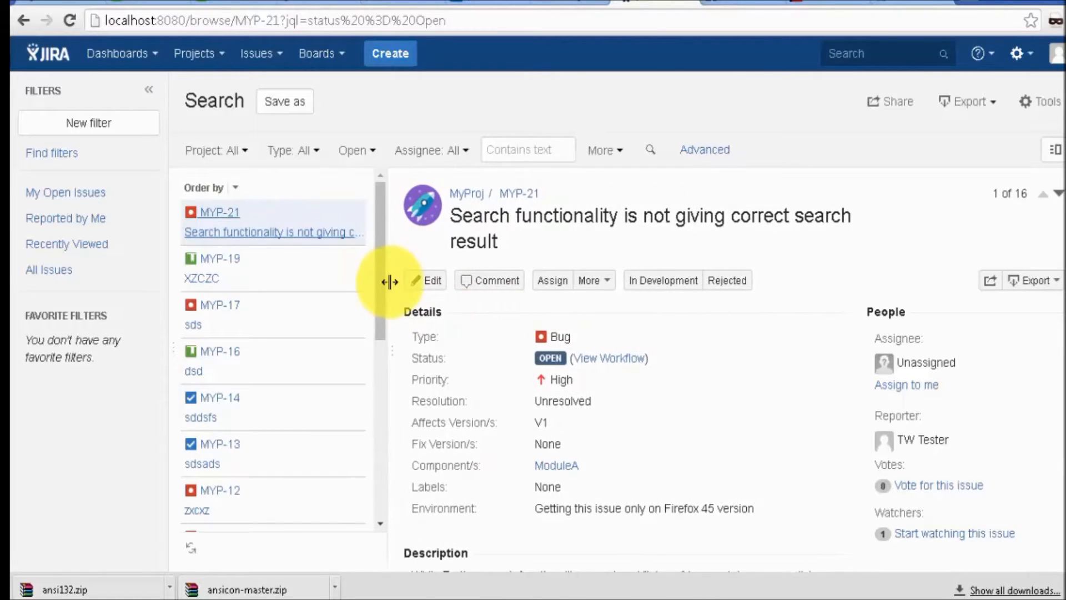
scroll(999, 300, "down", 1)
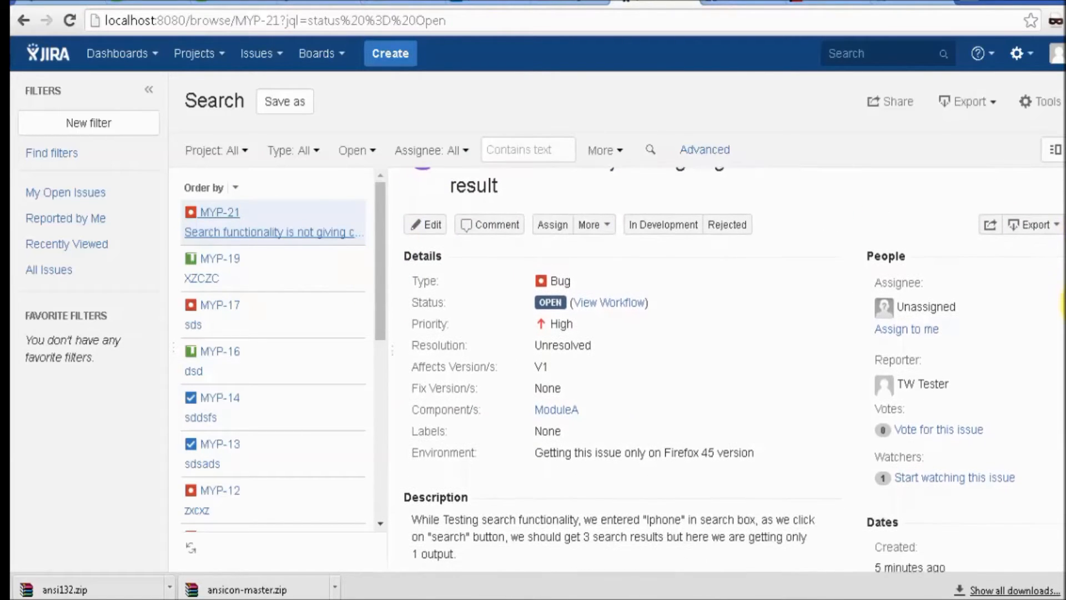
scroll(1063, 311, "down", 1)
scroll(1063, 333, "down", 1)
scroll(1063, 300, "up", 2)
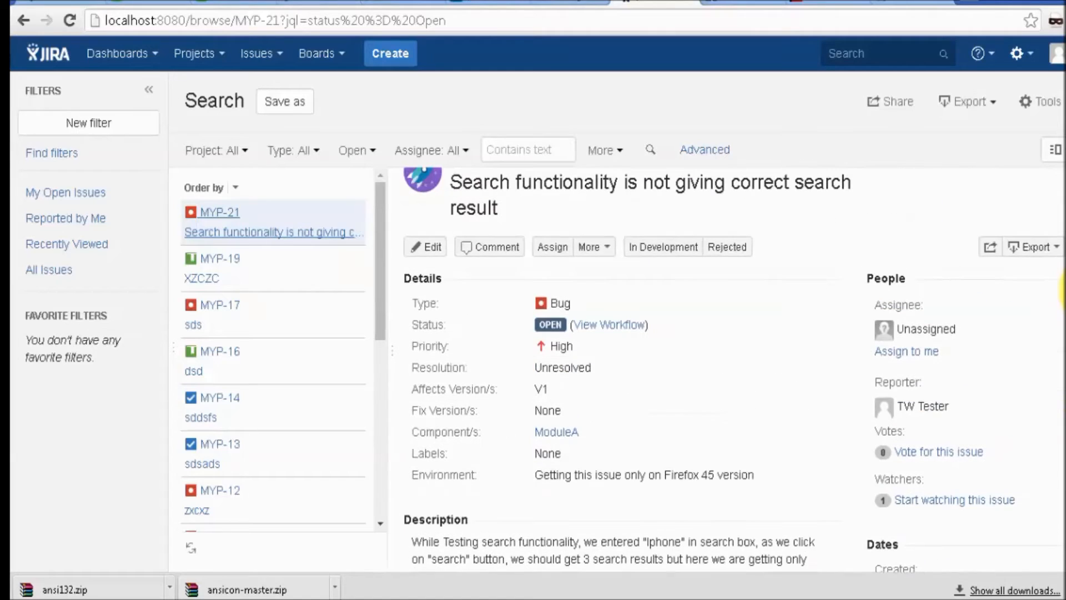
scroll(1063, 292, "up", 1)
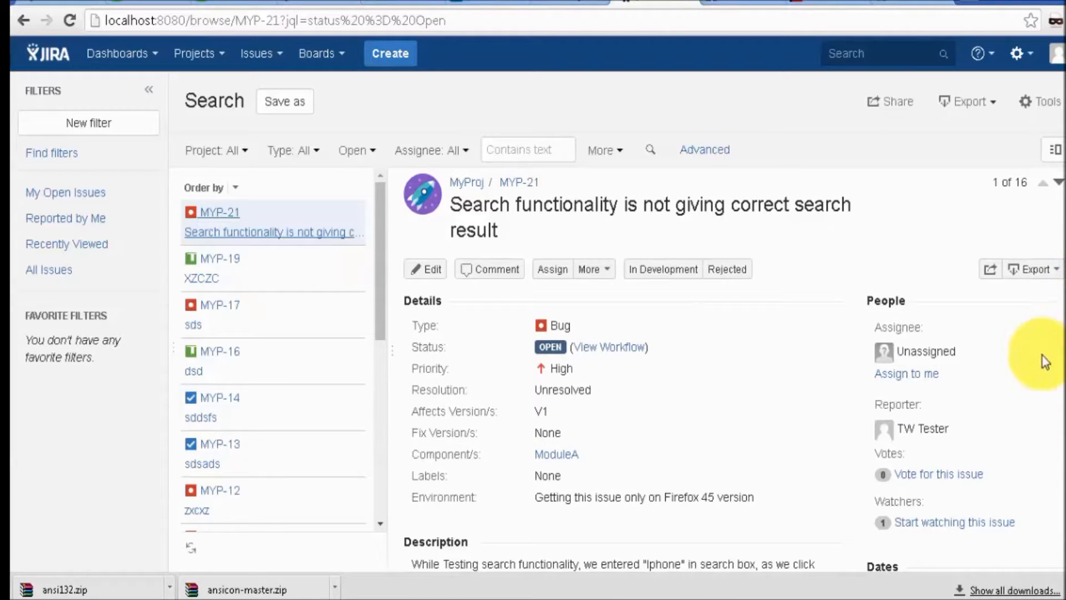
Set the assignee of MYP-21 to TW Developer and save the change
left_click(937, 351)
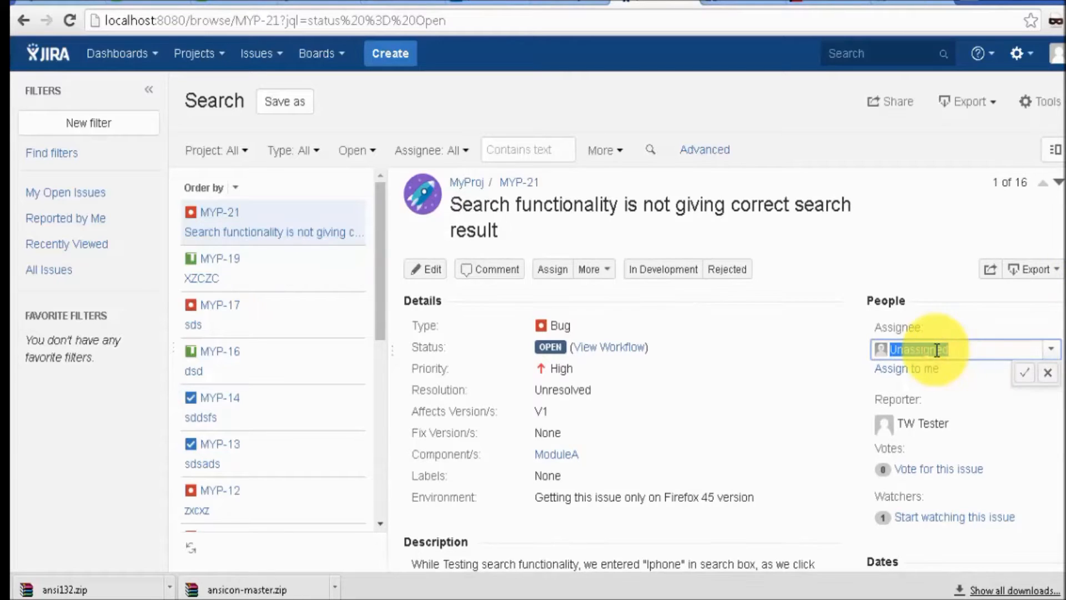
type("TW")
left_click(1050, 362)
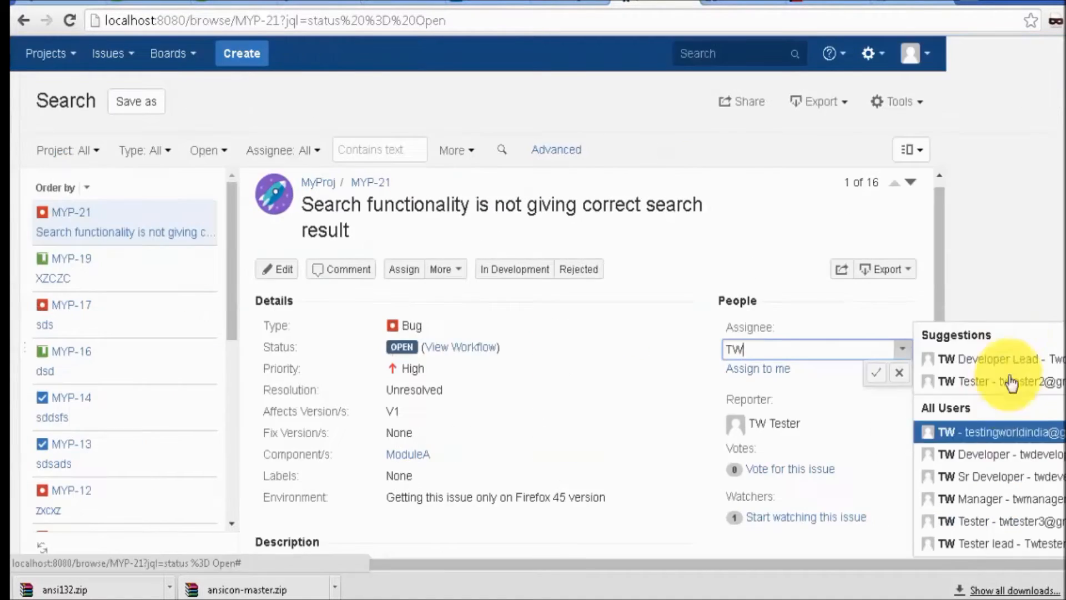
left_click(980, 466)
left_click_drag(891, 350, 976, 356)
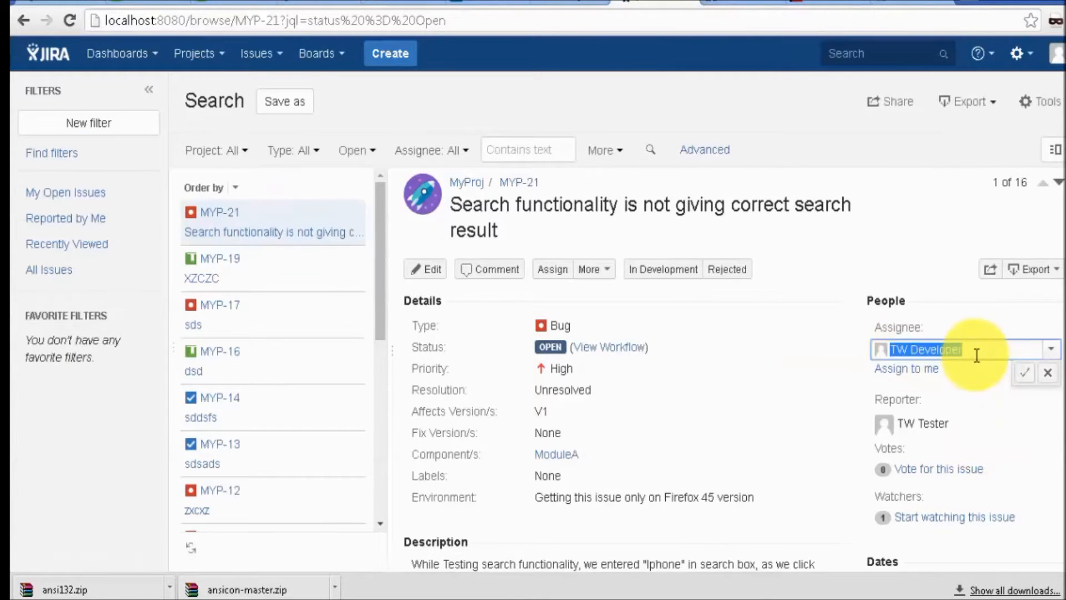
left_click(1025, 375)
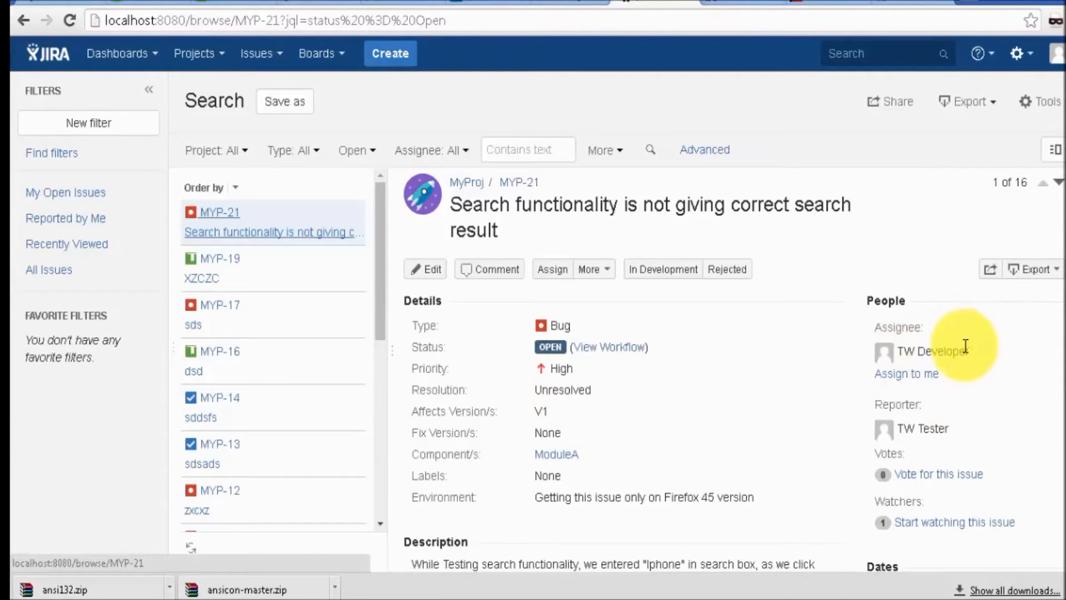
mouse_move(965, 347)
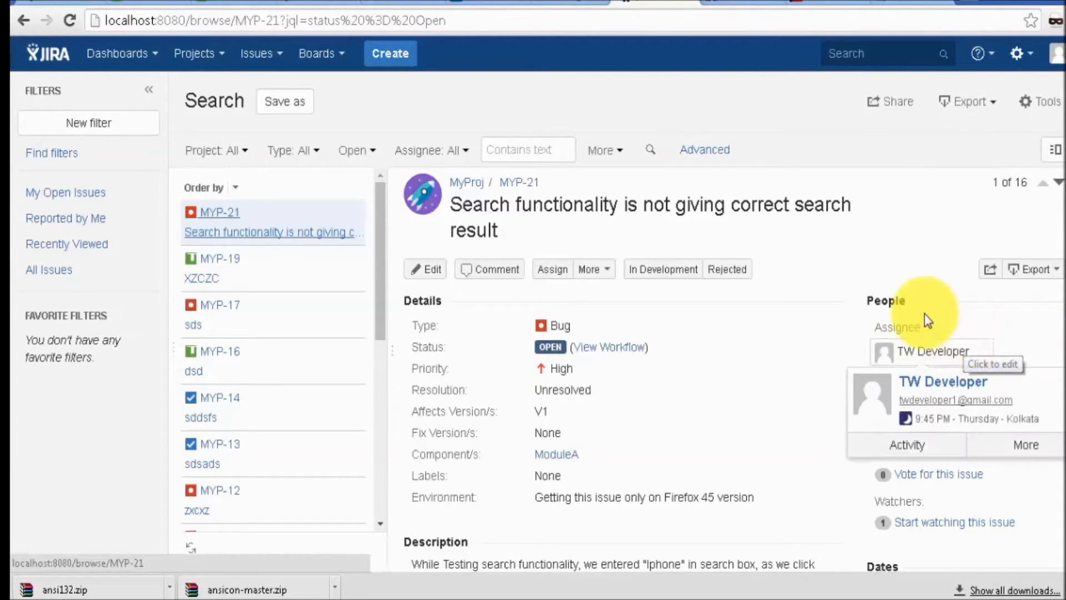
Switch to the WordPad document and reduce the font size of the two lines below the heading to 16
key("alt+Tab")
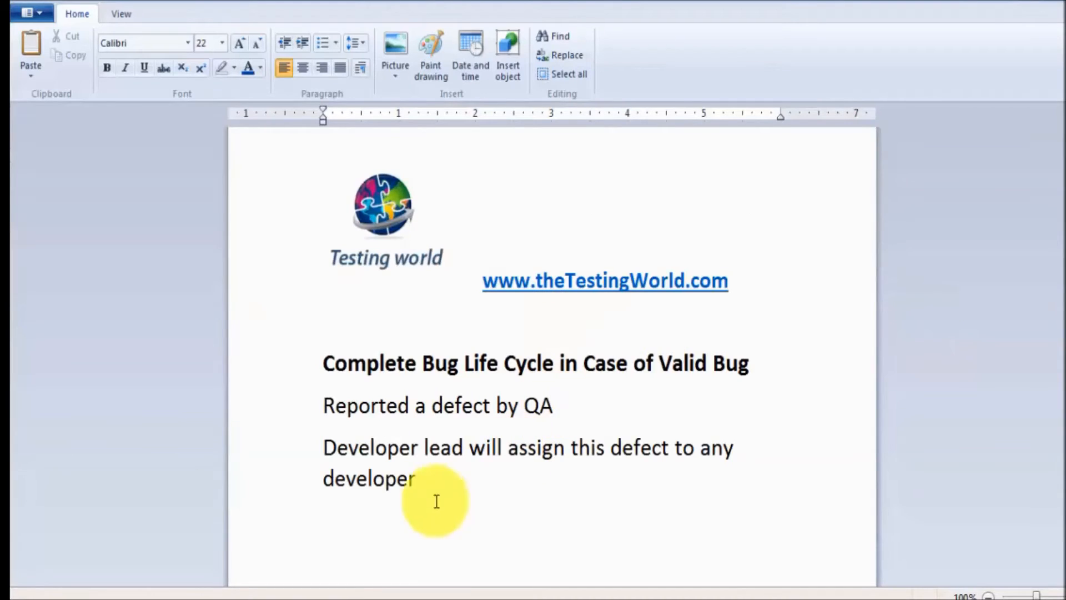
left_click_drag(428, 486, 341, 420)
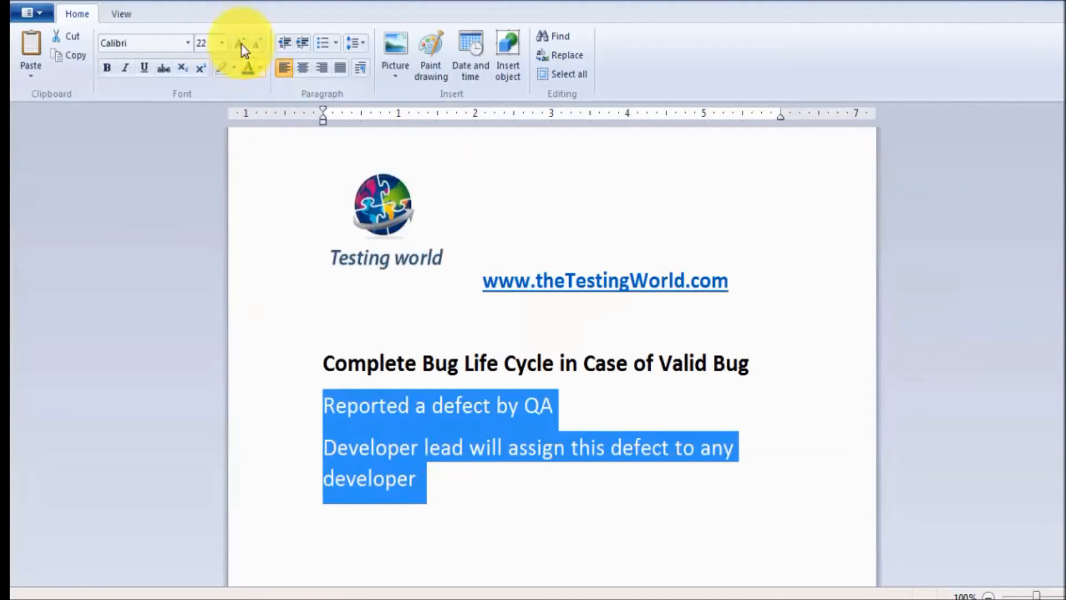
left_click(258, 44)
left_click(258, 44)
left_click(258, 44)
left_click(375, 382)
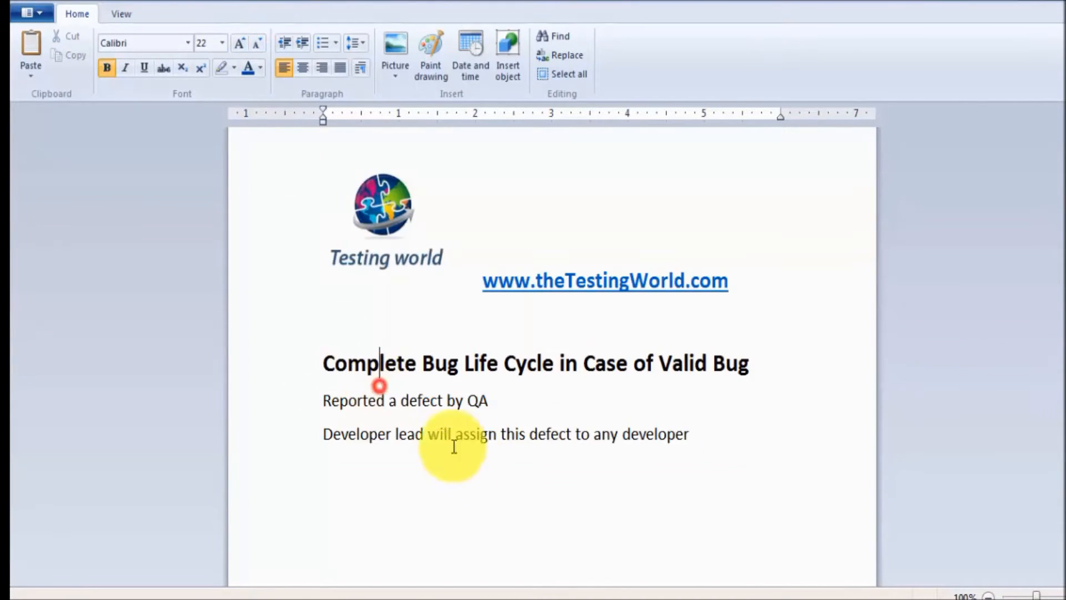
Add the line "Developer will login and verify, its a valid defect or not, developer will work on it" at the end of the document
left_click_drag(701, 435, 681, 436)
left_click(731, 436)
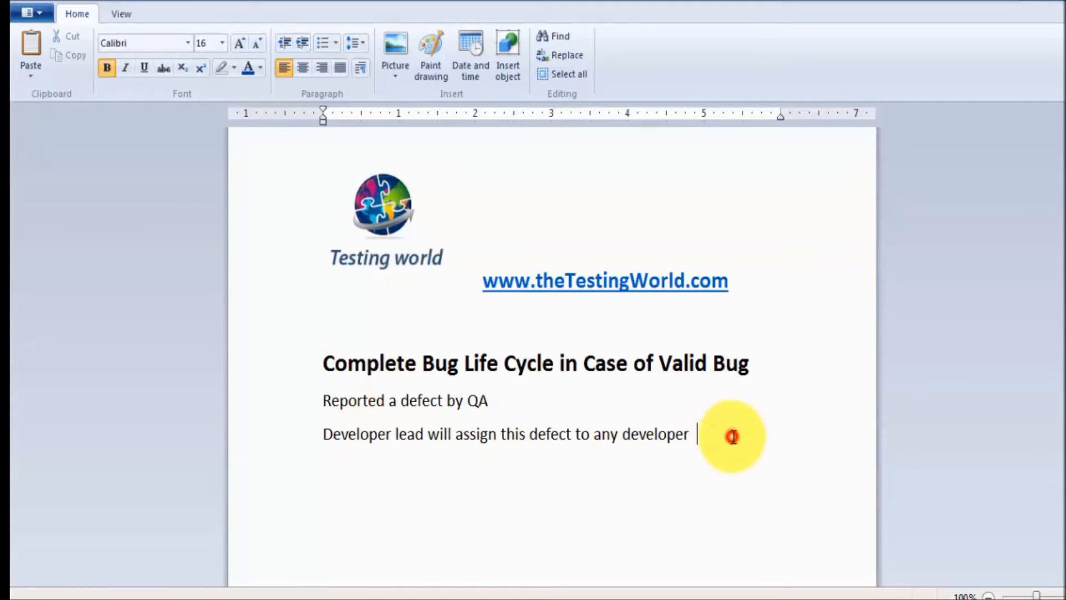
key("Return")
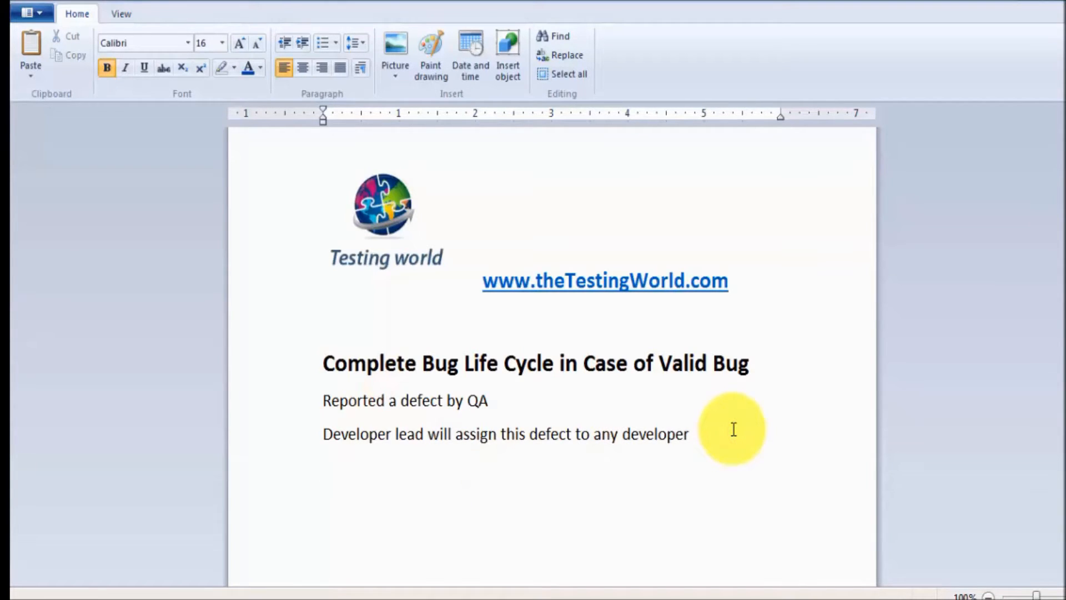
type("Developer will lo")
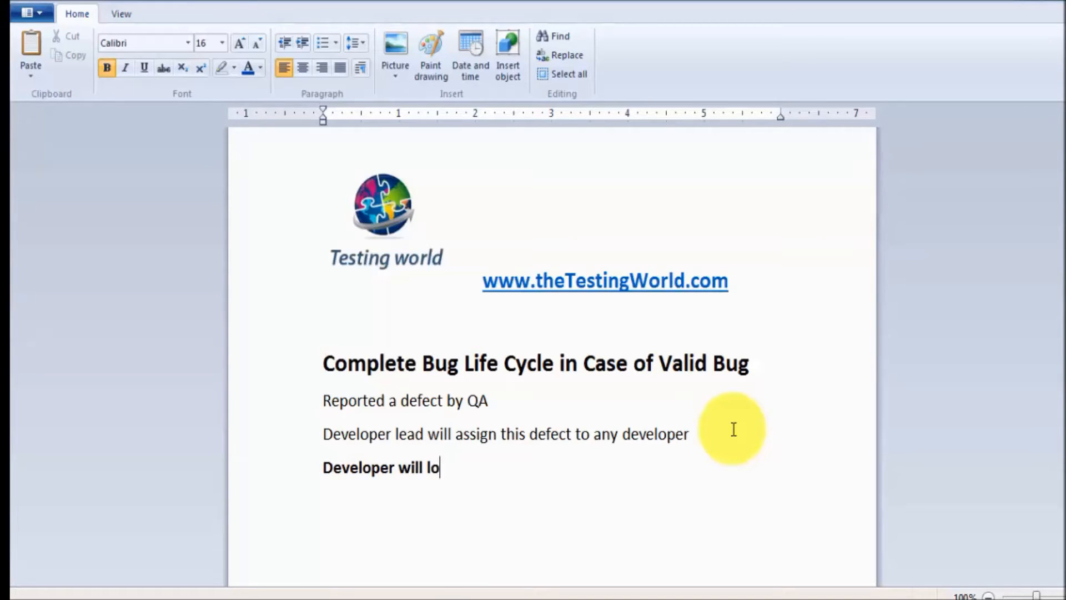
type("gin and ")
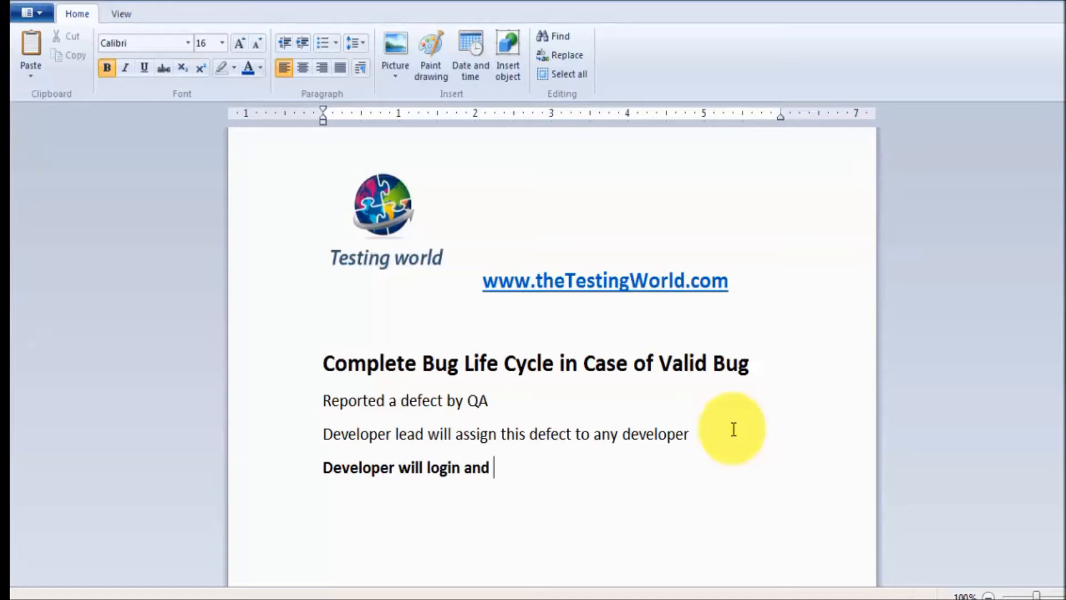
type("verify, its a valid defec")
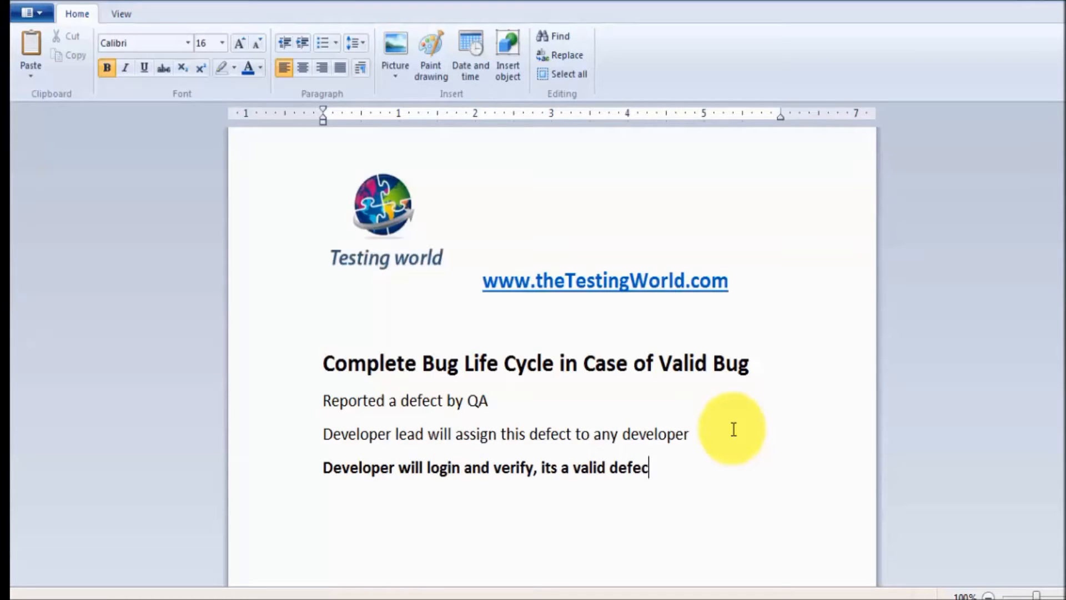
type("t or not, deve")
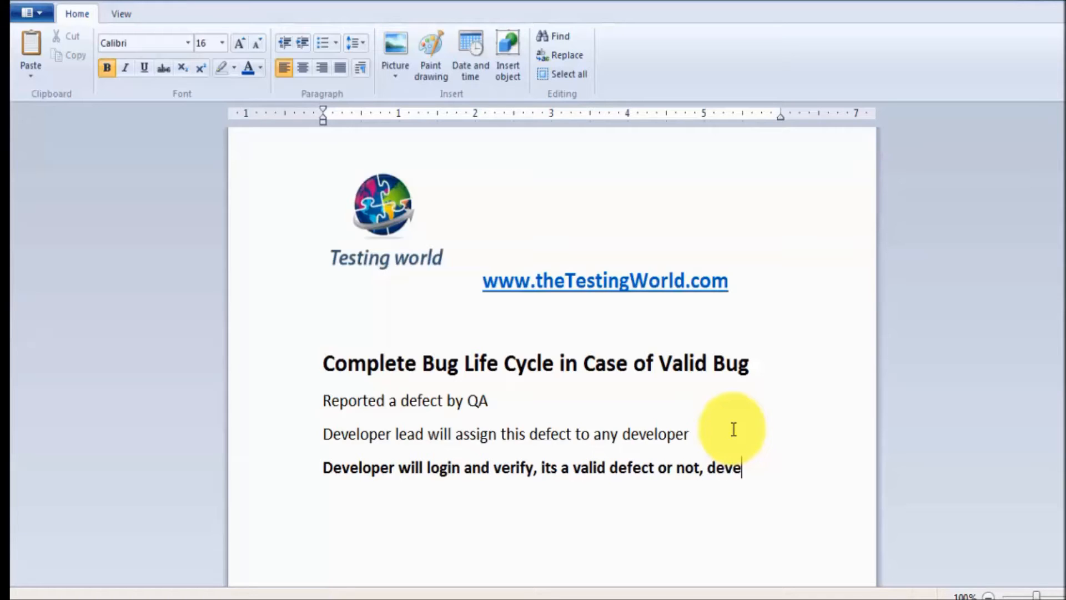
type("loper will work on it")
Switch to JIRA, log out of the developer lead account and open the login page
key("alt+Tab")
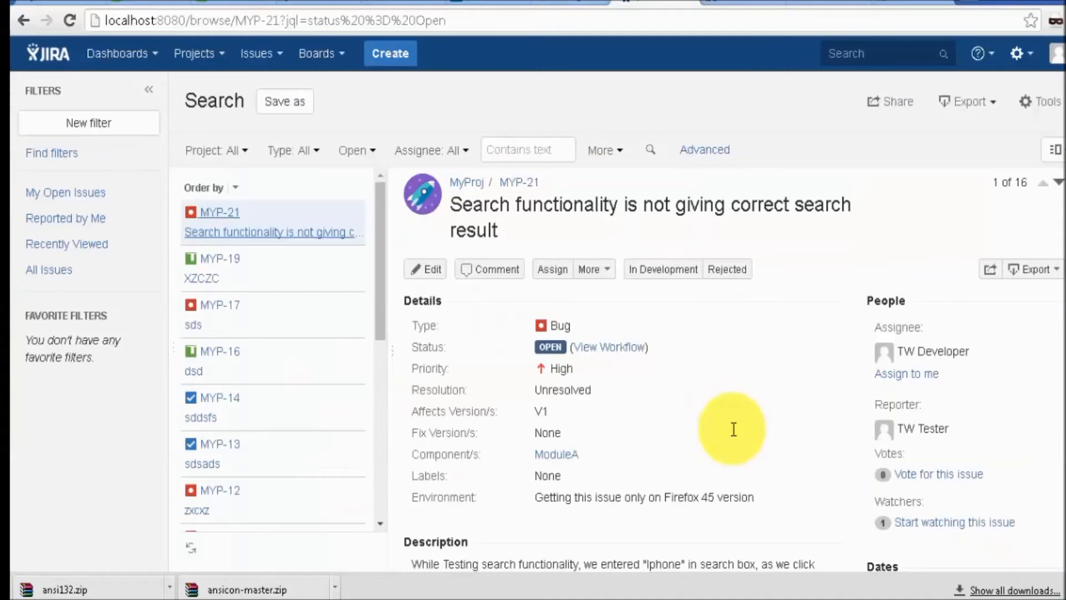
key("alt+Tab")
key("alt+Tab")
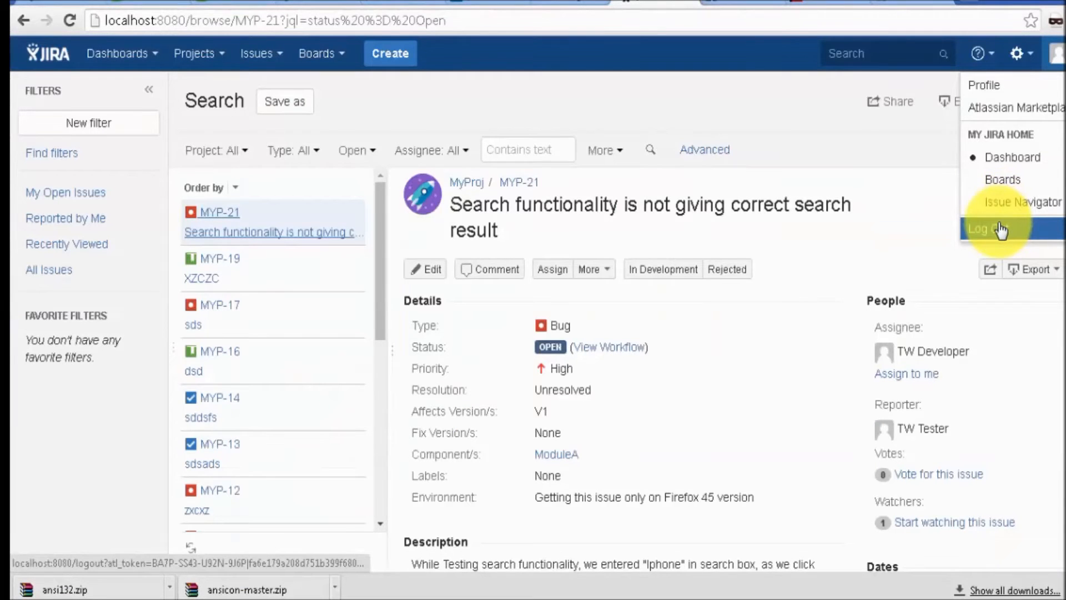
left_click(998, 223)
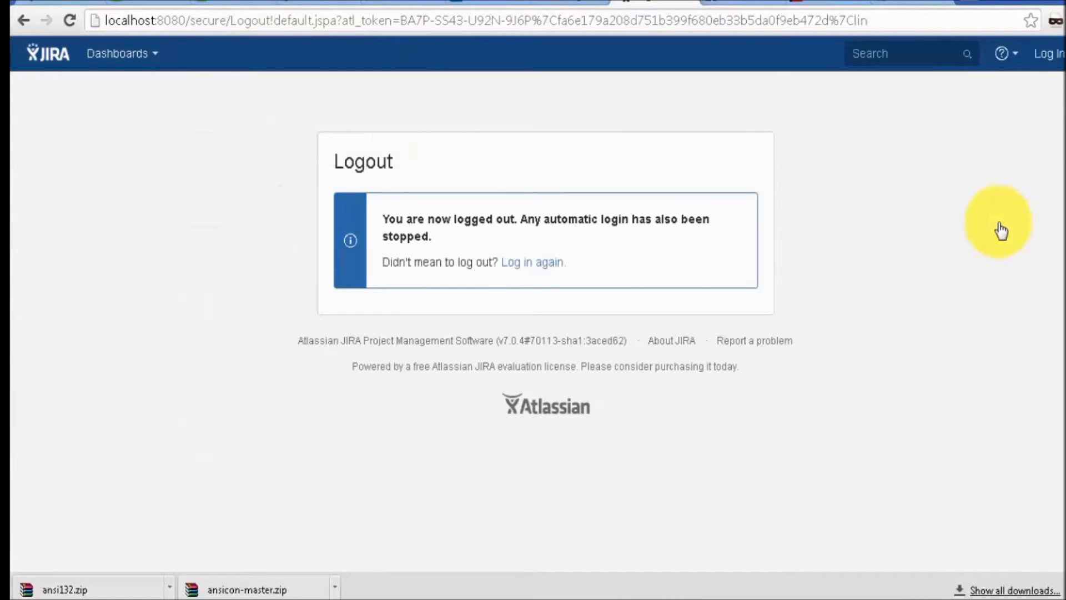
left_click(528, 265)
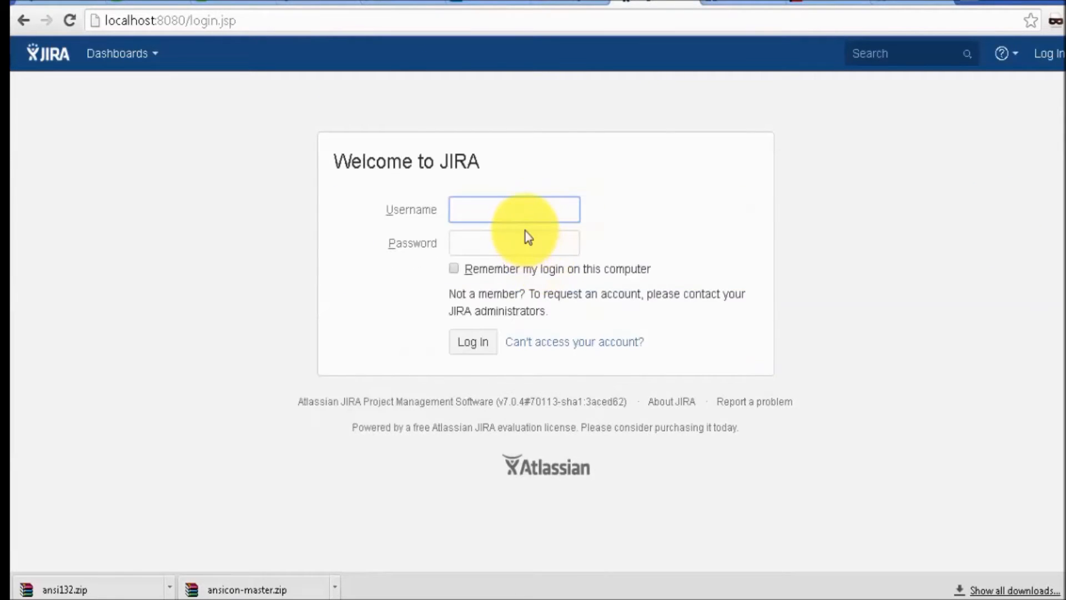
Log in to JIRA with the developer account, starting with its username
type("twdevel")
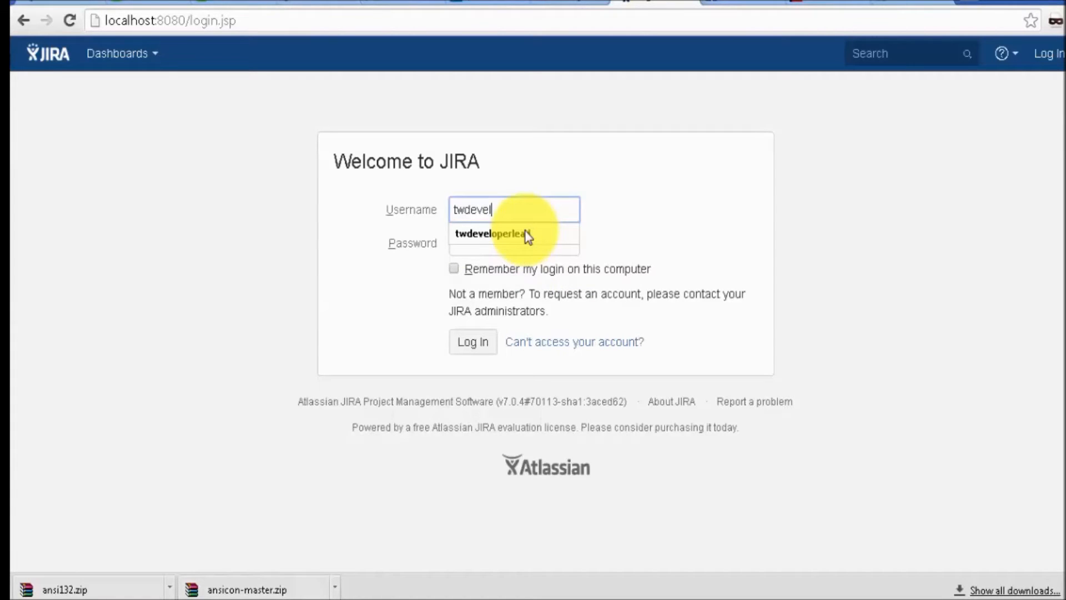
key("BackSpace")
type("p")
key("BackSpace")
left_click(500, 233)
key("Tab")
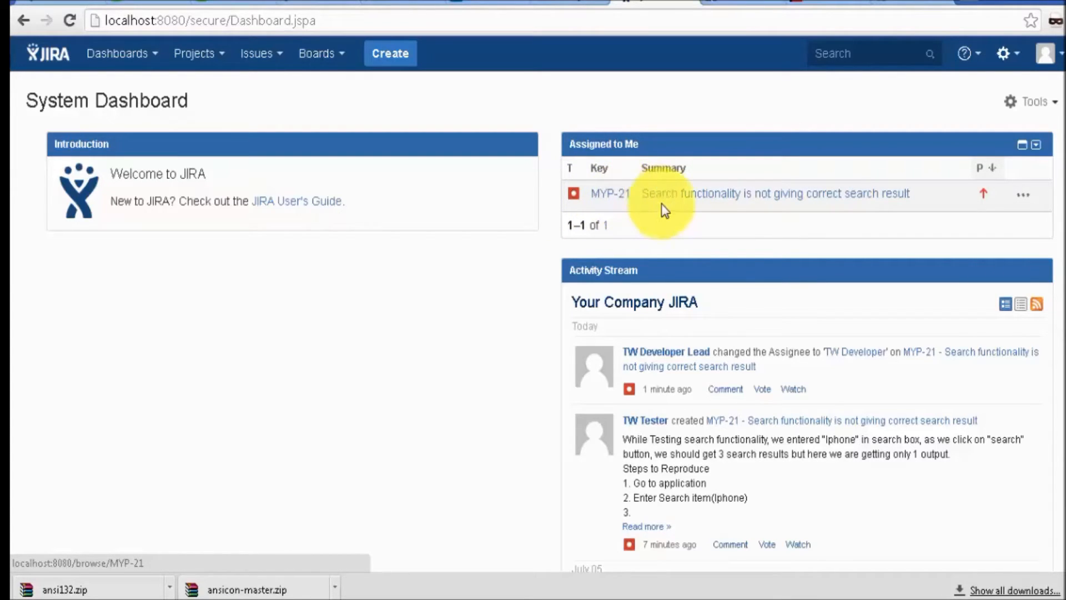
Open the assigned bug MYP-21 and advance its status to In Development and on to Fixed
left_click(611, 204)
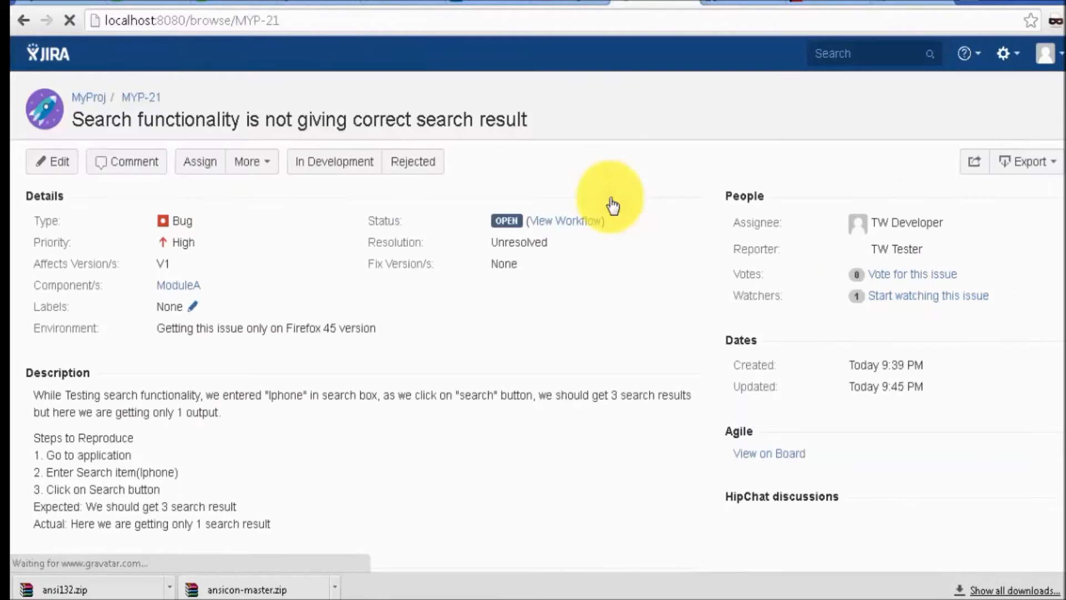
left_click_drag(1065, 188, 1064, 198)
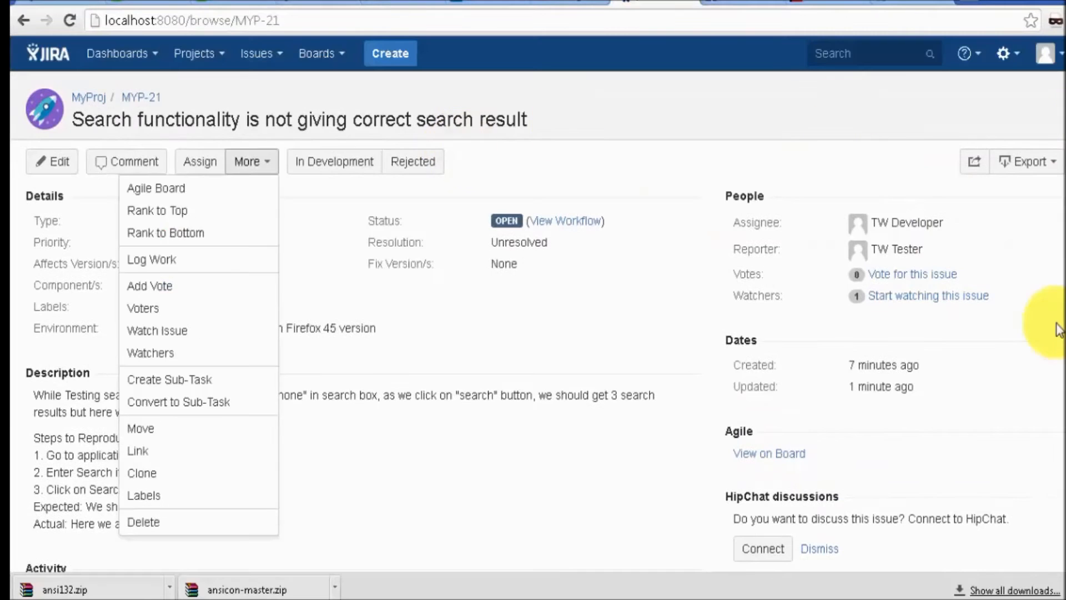
left_click(1057, 323)
mouse_move(1063, 250)
left_mouse_down()
mouse_move(1063, 367)
mouse_move(1063, 266)
left_mouse_up()
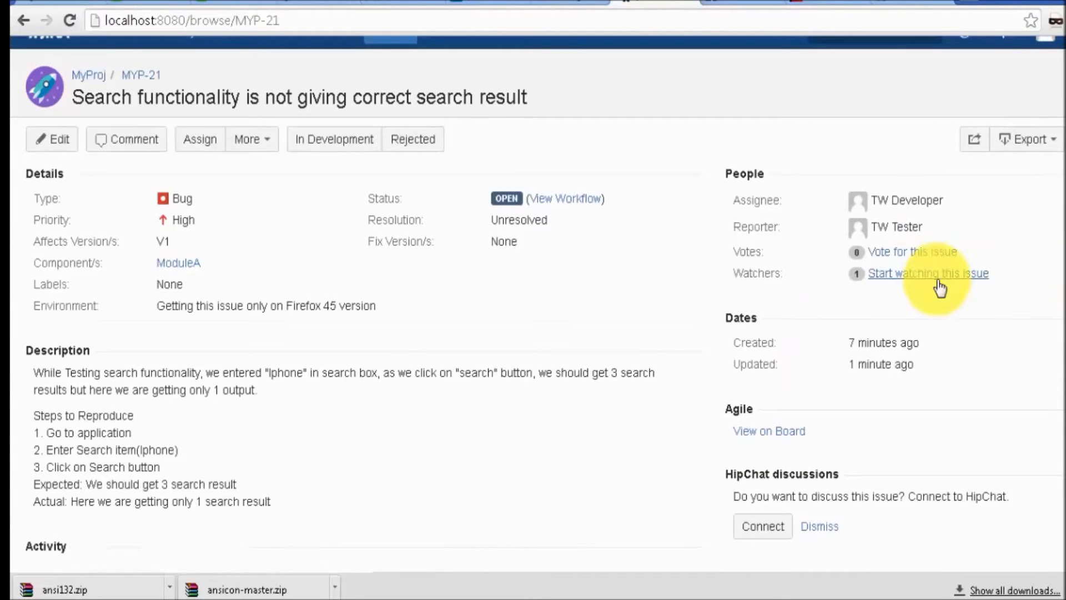
left_click(334, 147)
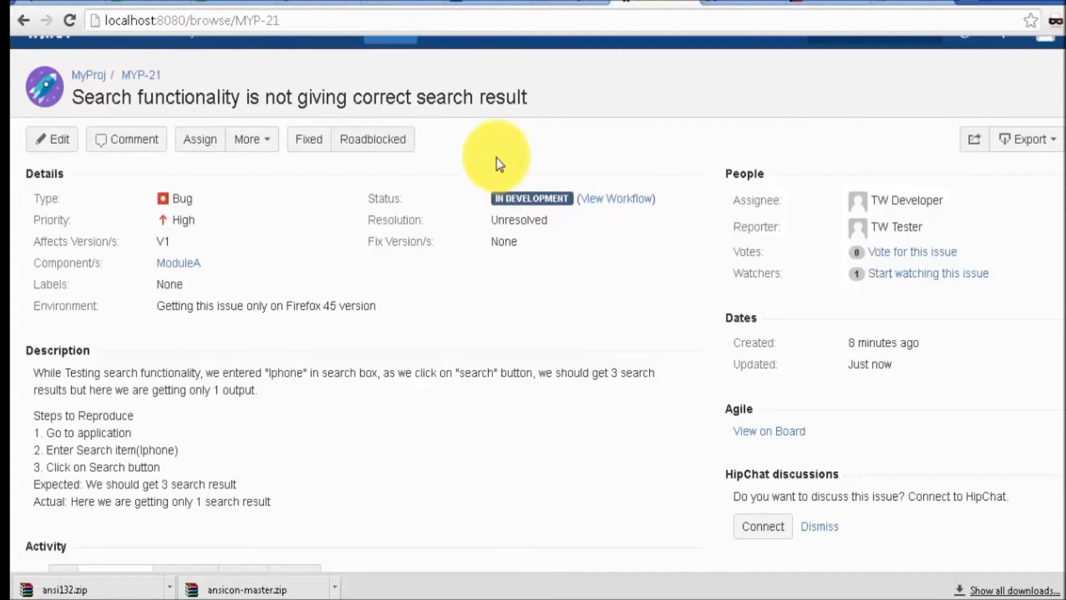
left_click(320, 149)
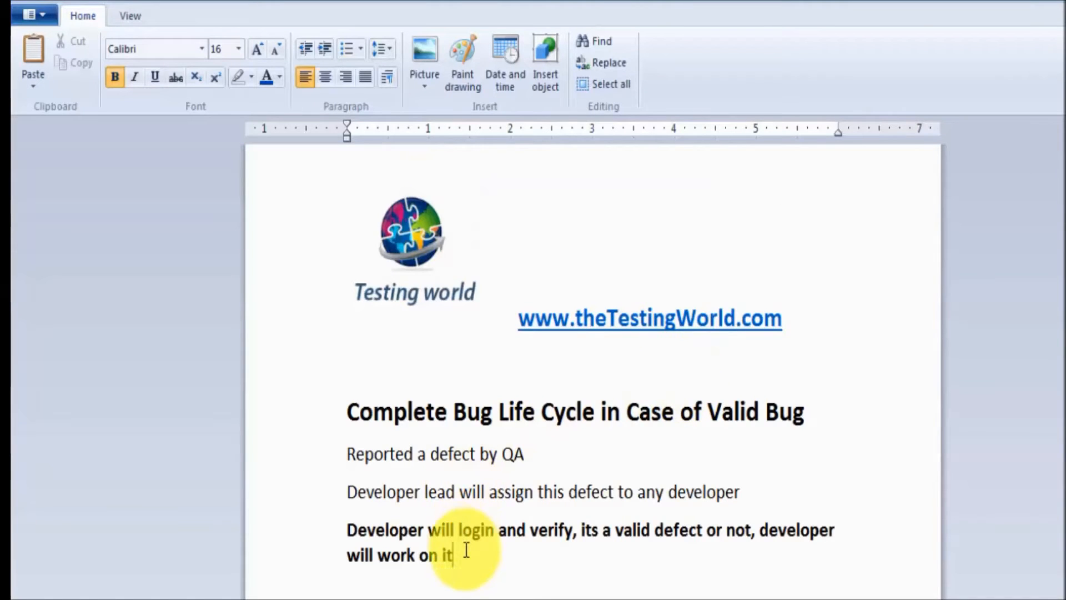
Switch to the WordPad document and format the last paragraph as non-bold text at size 16, with a new empty line below
triple_click(466, 543)
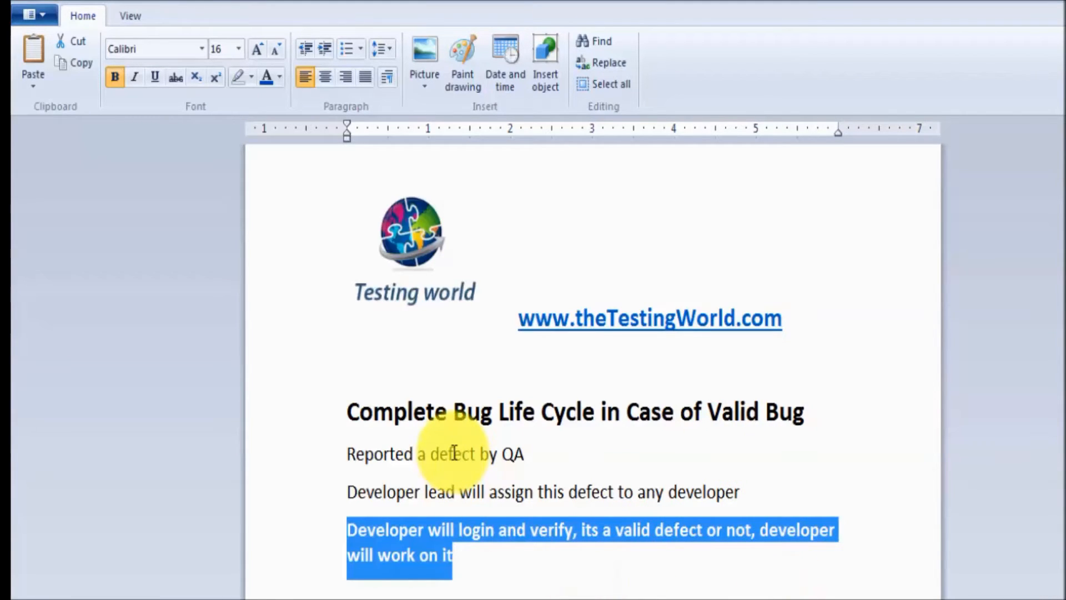
key("ctrl+b")
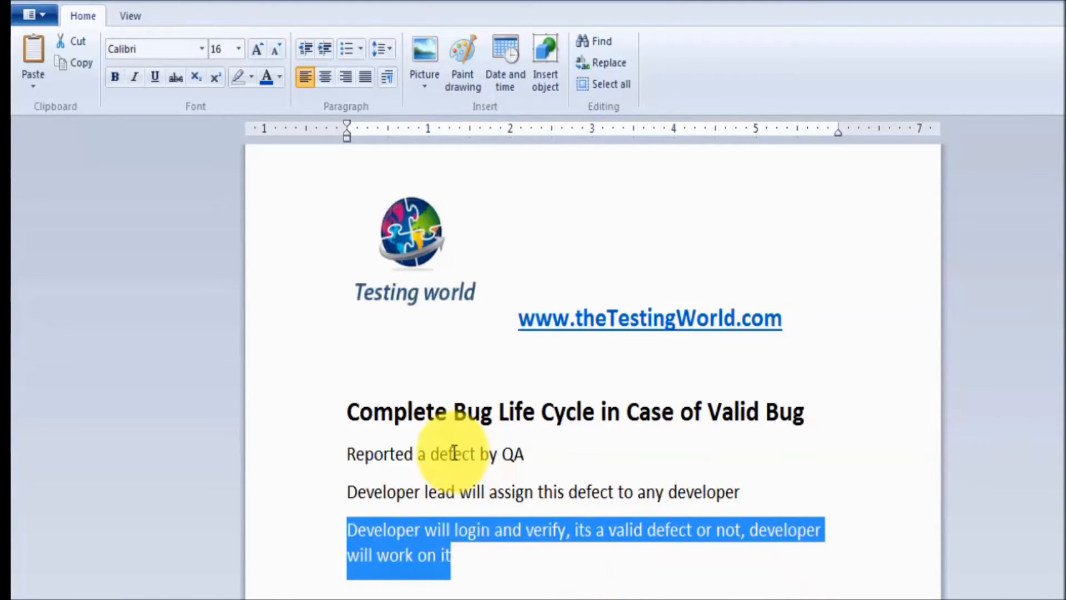
left_click(281, 51)
left_click(281, 51)
left_click(282, 51)
left_click(253, 55)
left_click(254, 55)
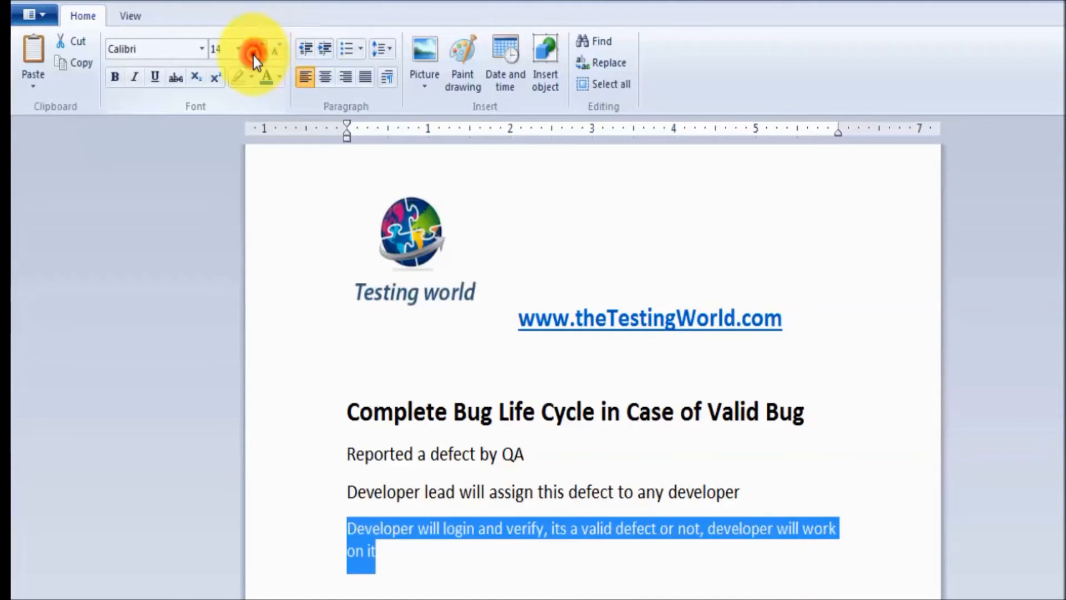
left_click(253, 56)
left_click(473, 551)
key("Return")
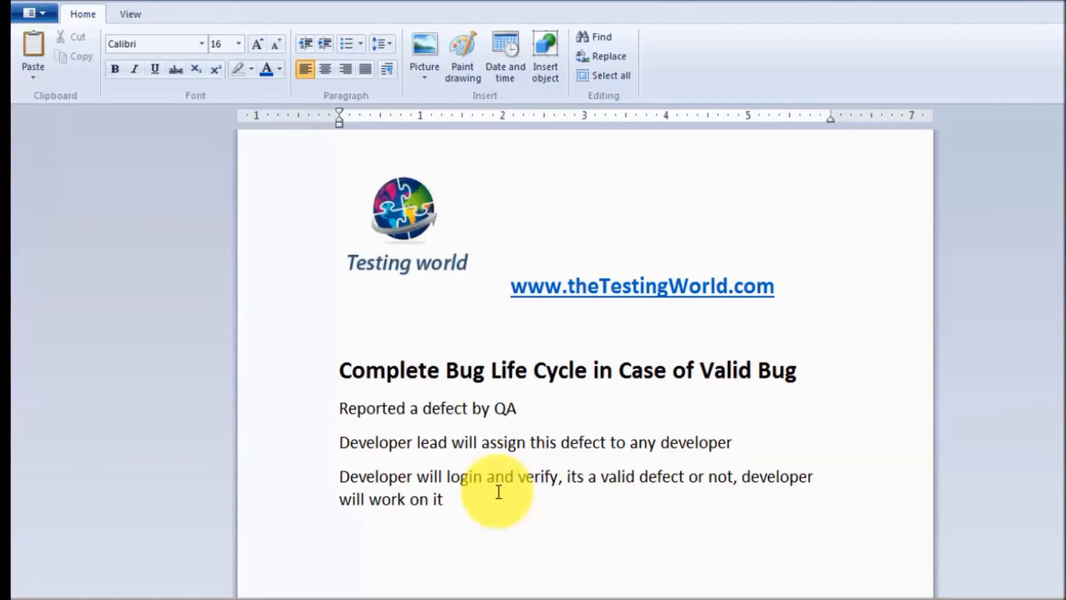
Switch to JIRA, log out of the developer account and return to the login page
key("alt+Tab")
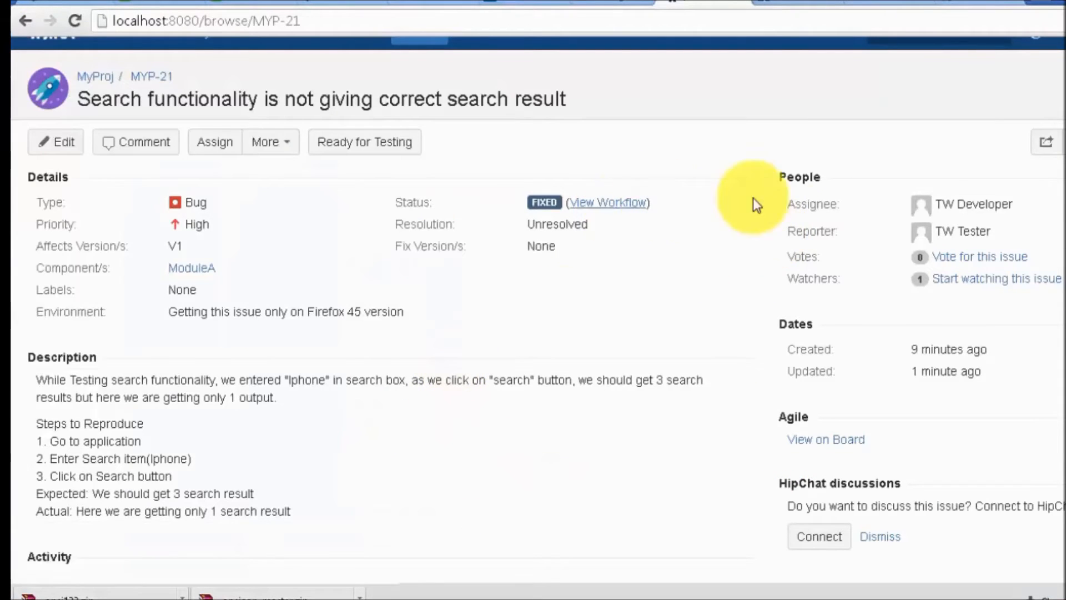
left_click(1060, 240)
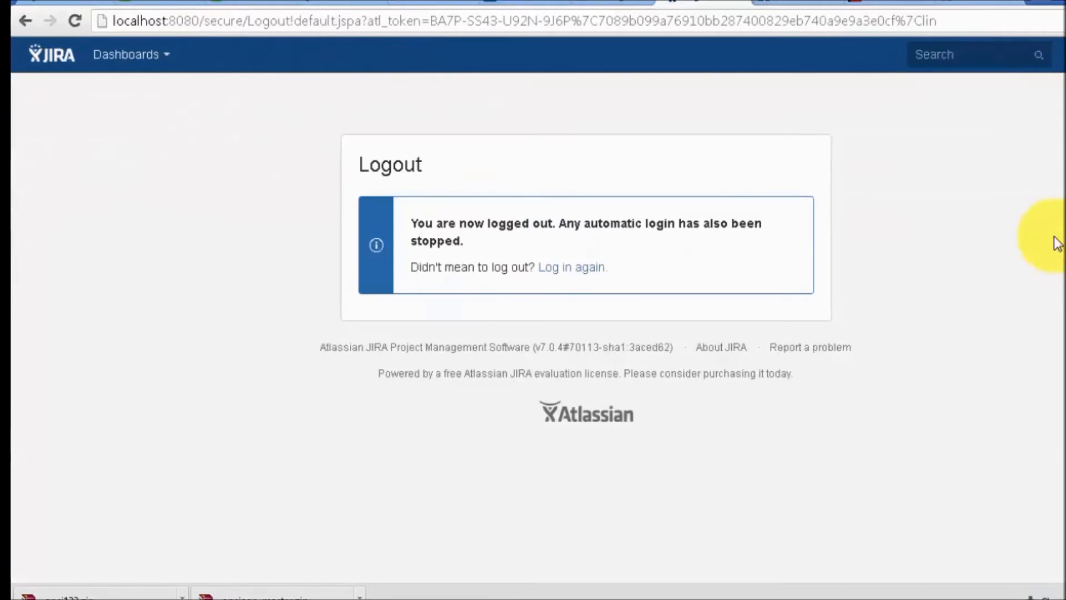
left_click(590, 272)
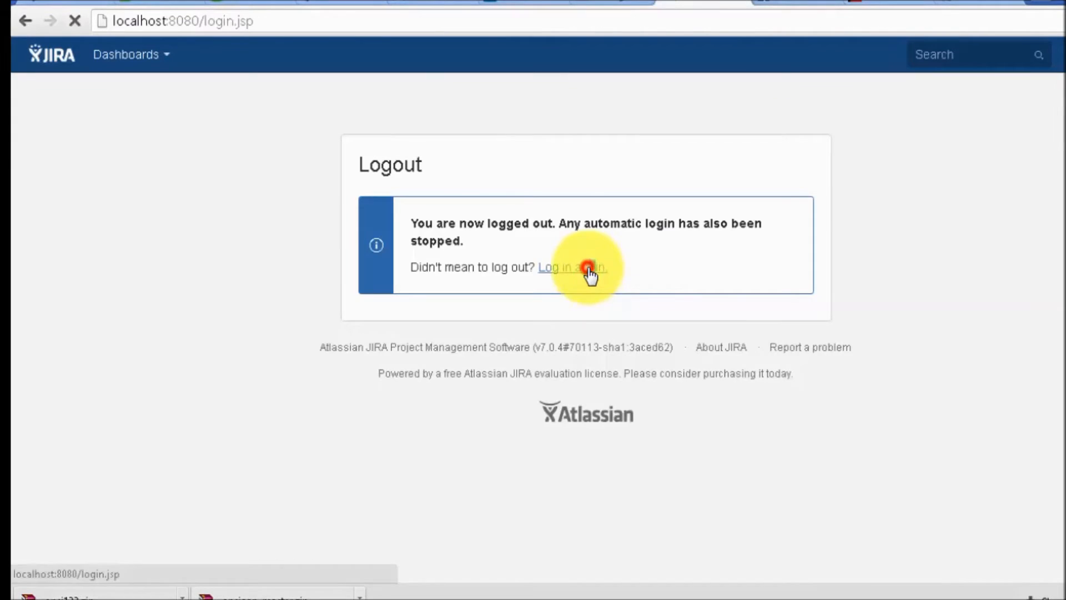
Switch to WordPad and add the line "Developer lead will give new build to tester and set this defect ready for testing"
key("alt+Tab")
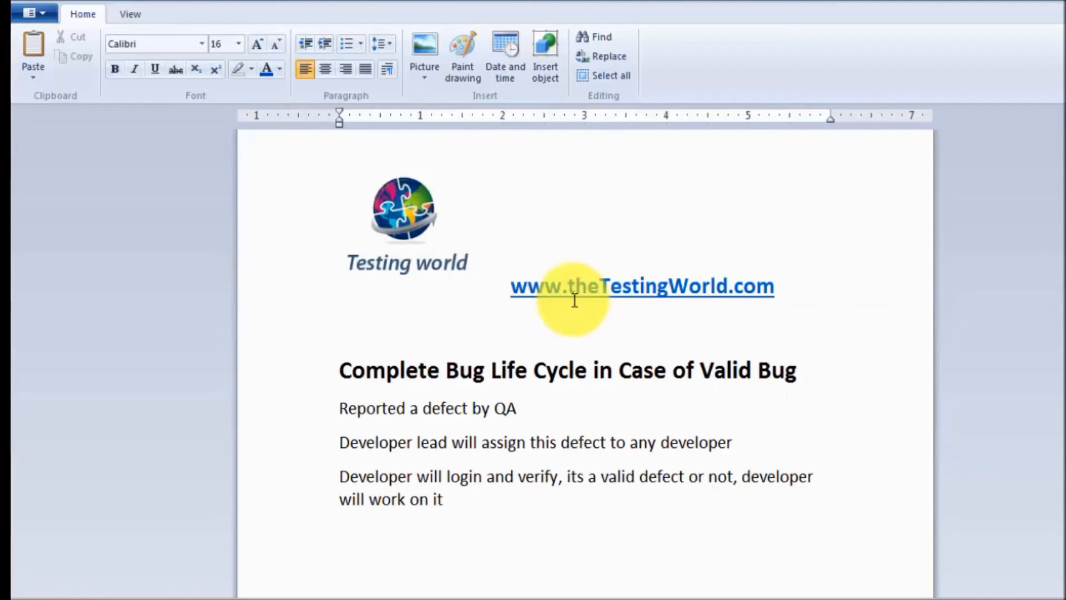
type("T")
key("BackSpace")
type("Devel")
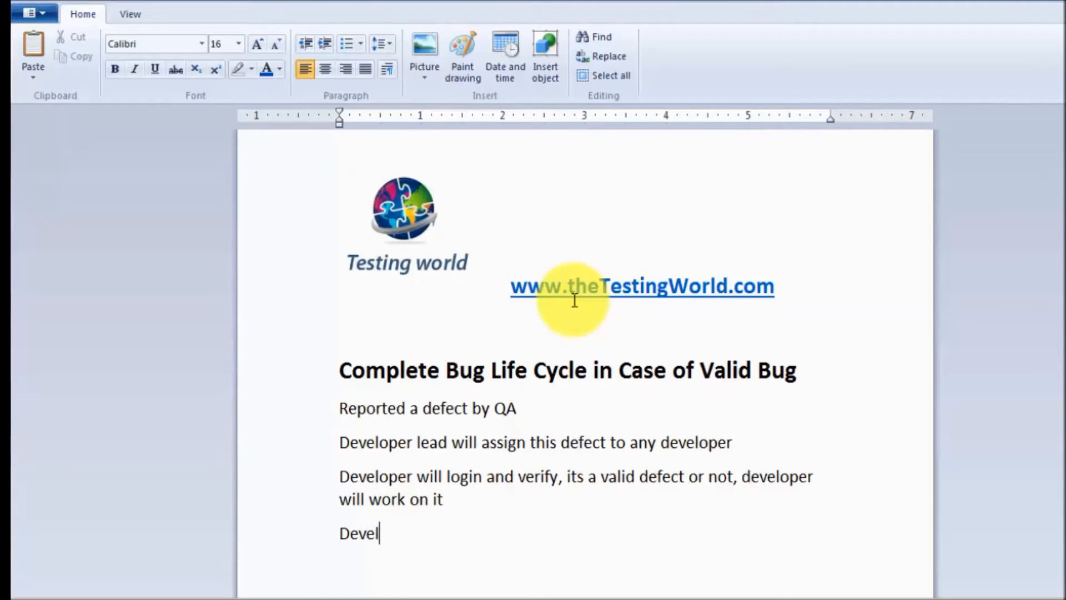
type("oper lead ")
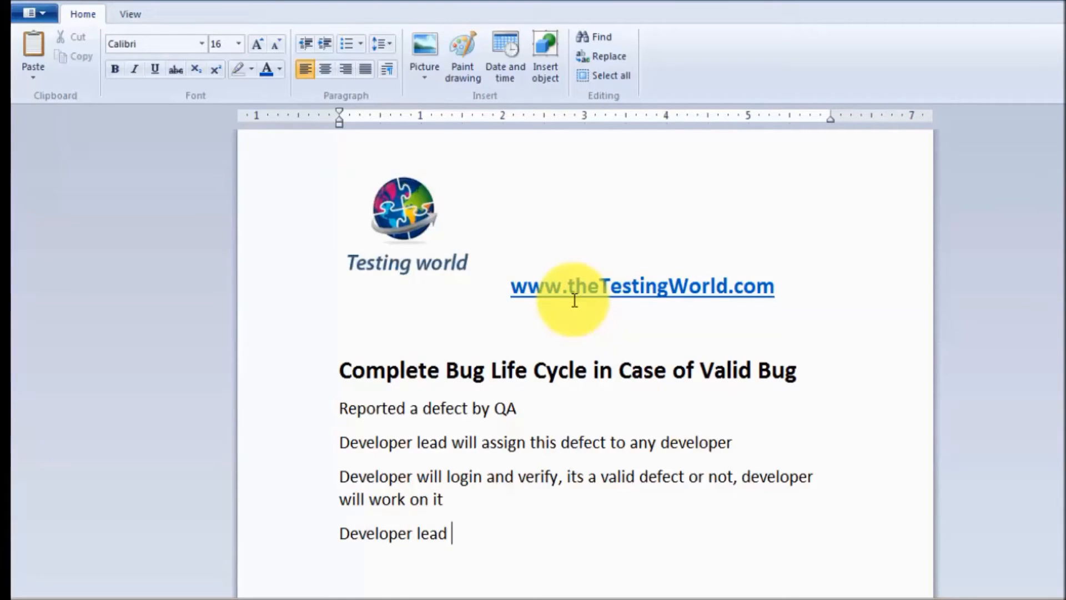
type("will give")
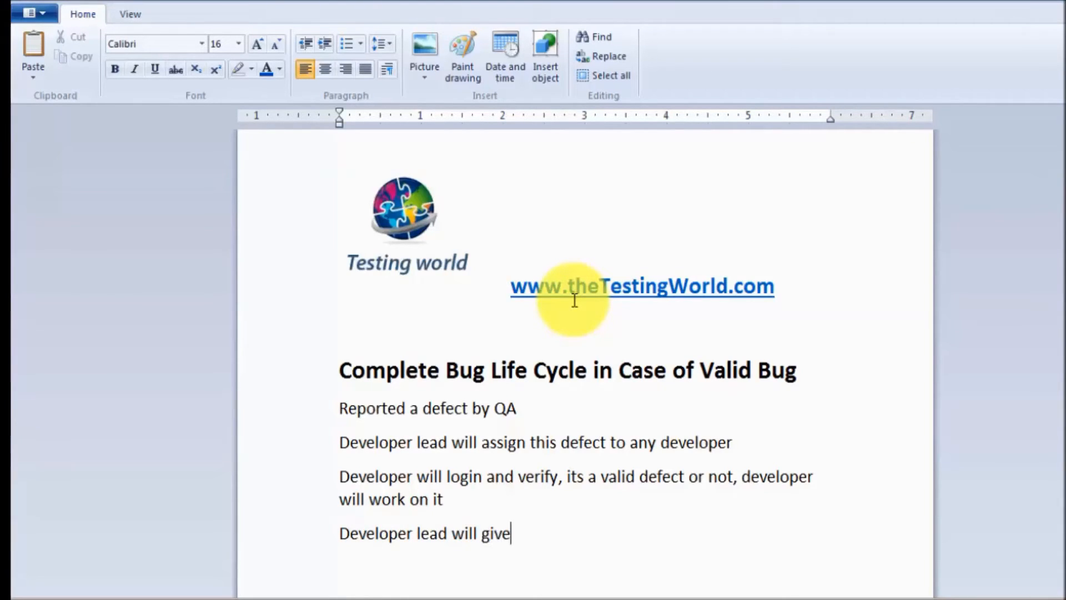
type(" new bui")
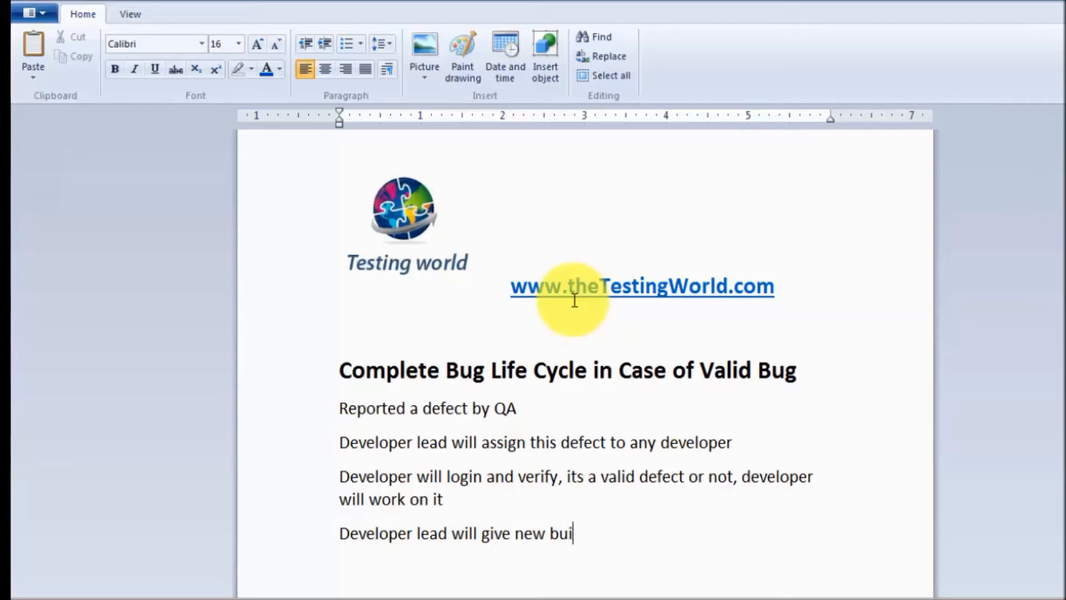
type("ld to tester and ")
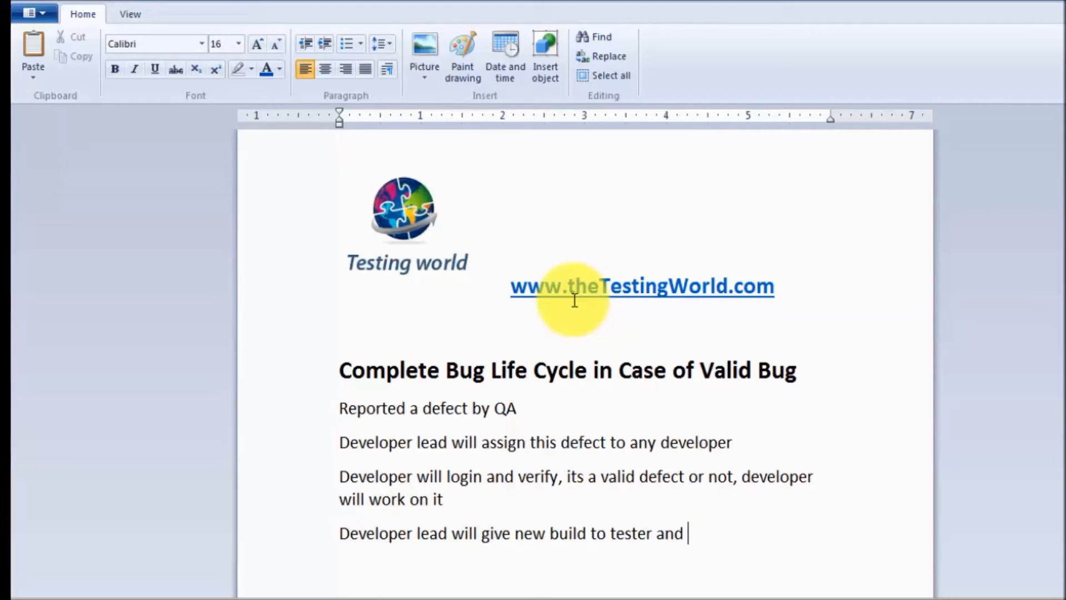
type("set it")
key("BackSpace")
key("BackSpace")
key("BackSpace")
type("this defect is ")
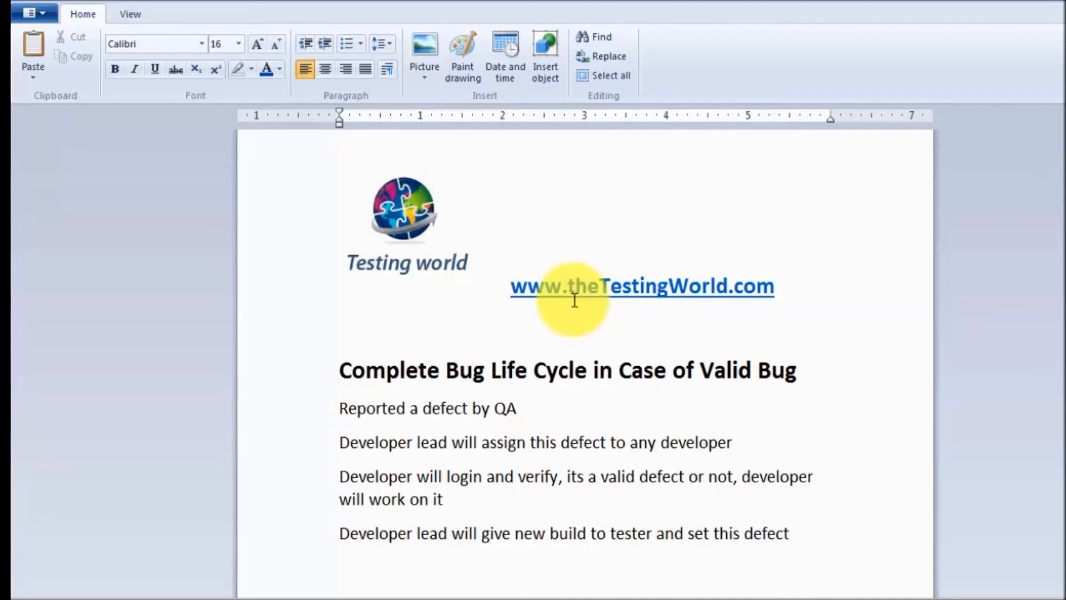
type("ready for testing")
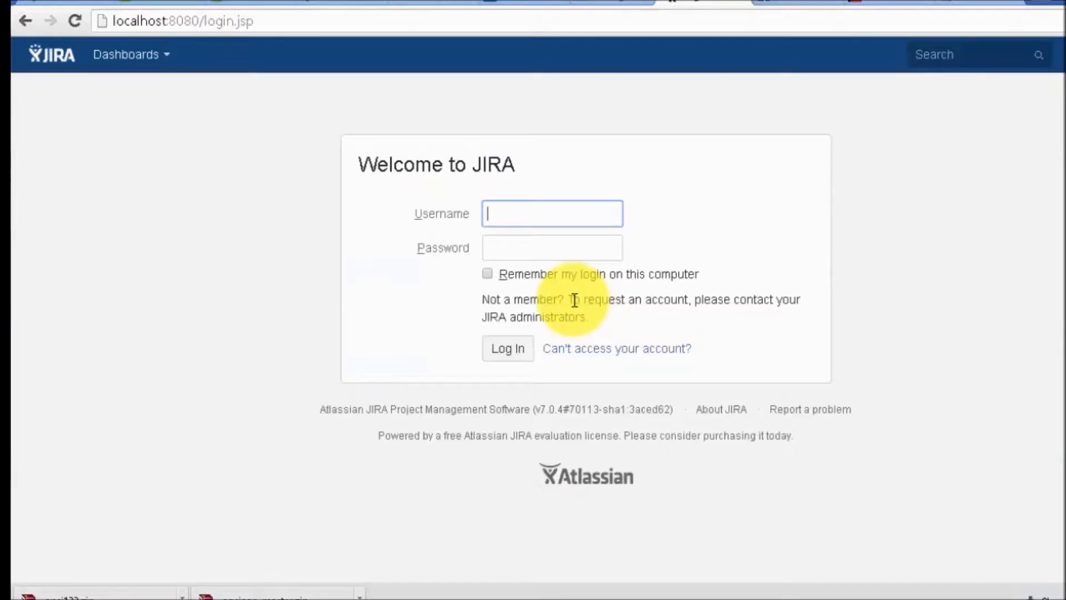
Switch to JIRA and log in with the developer lead account, starting with its username
left_click(564, 212)
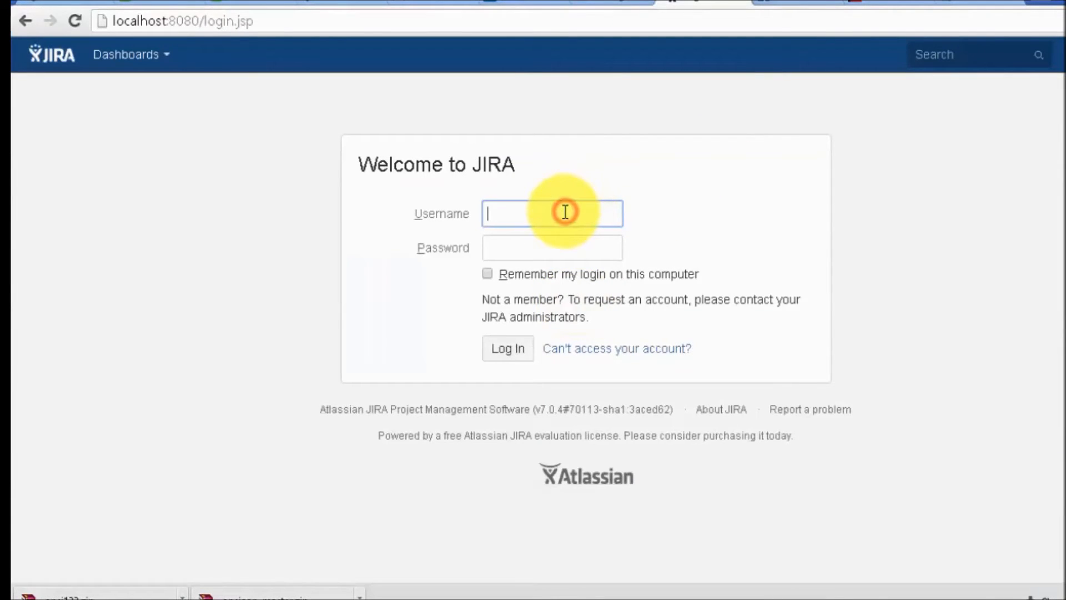
type("tw")
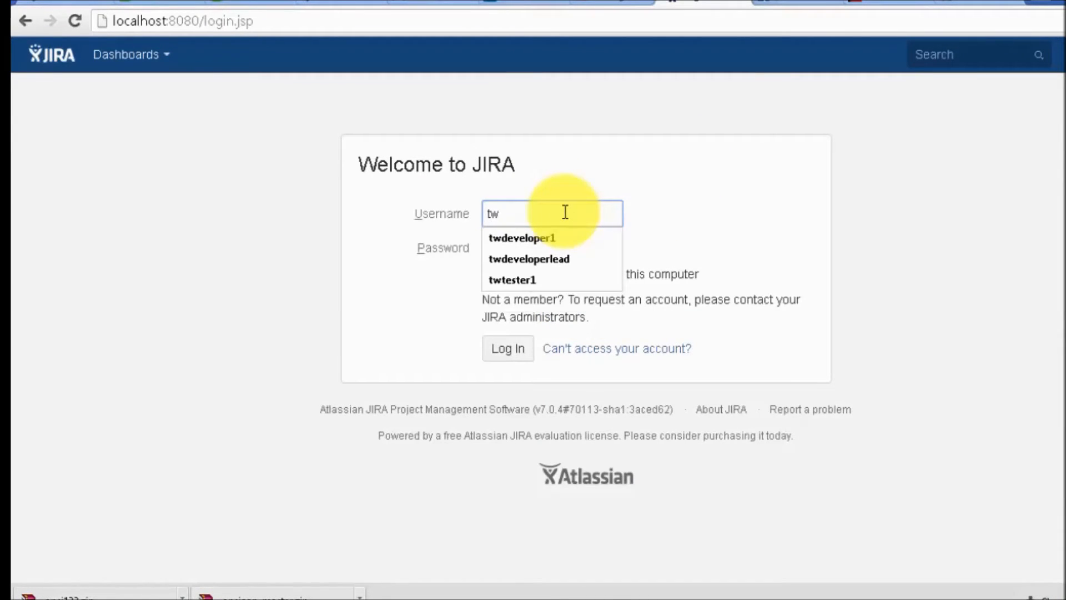
type("de")
key("Down")
key("Tab")
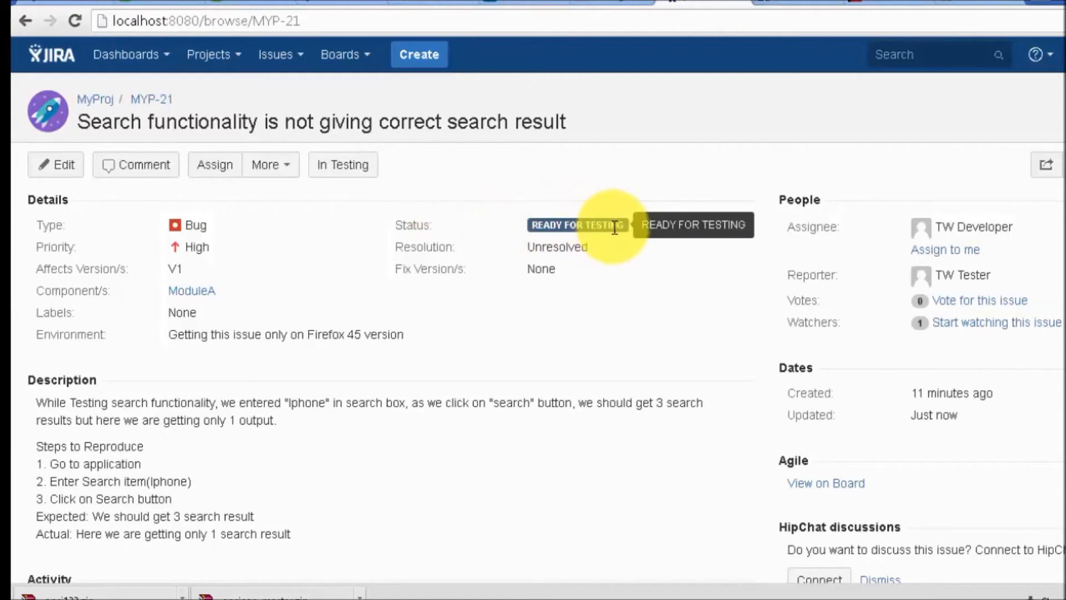
Assign bug MYP-21 to the suggested TW Tester account
left_click(970, 227)
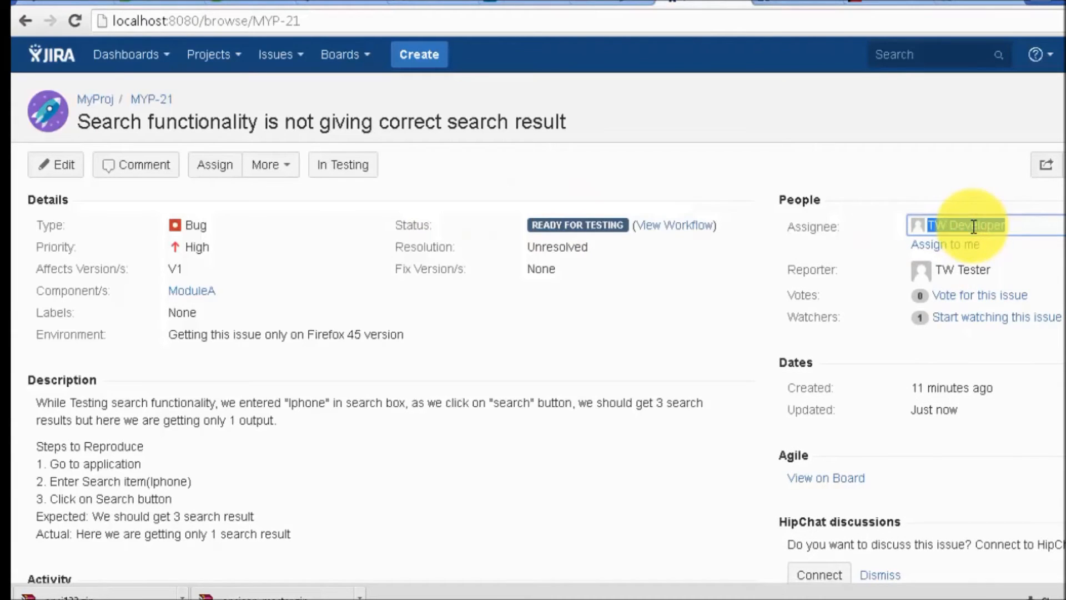
type("TWTes")
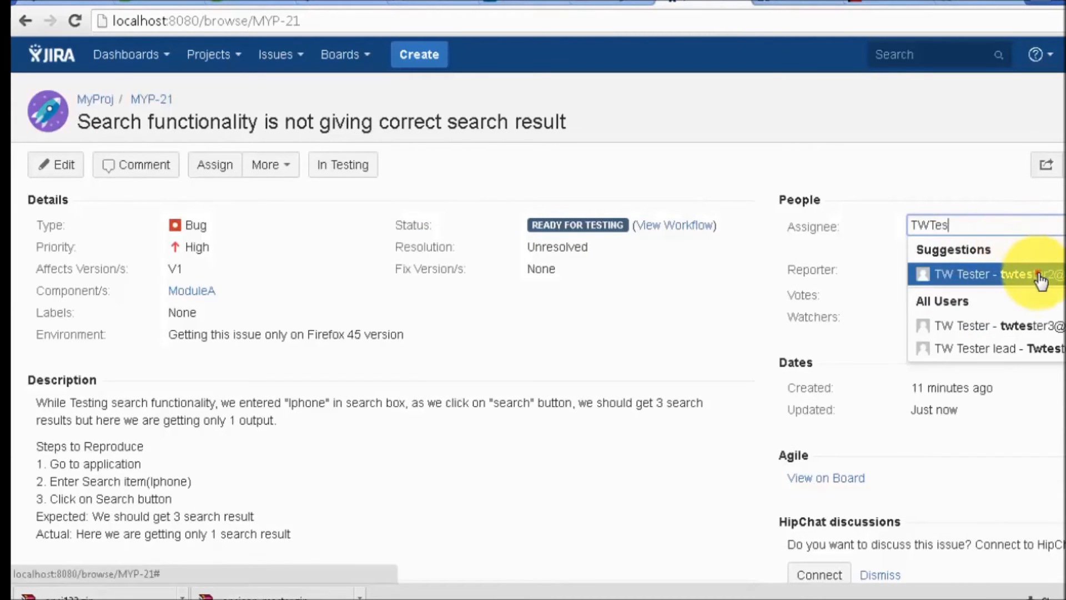
left_click(1041, 278)
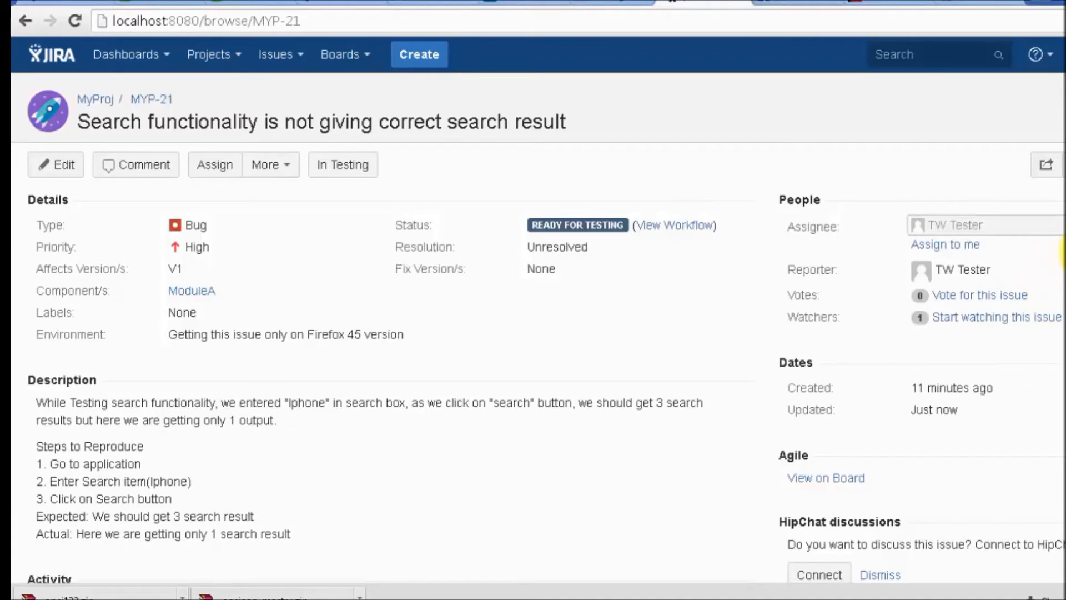
Log out of the developer lead account and return to the JIRA login page
left_click(1060, 54)
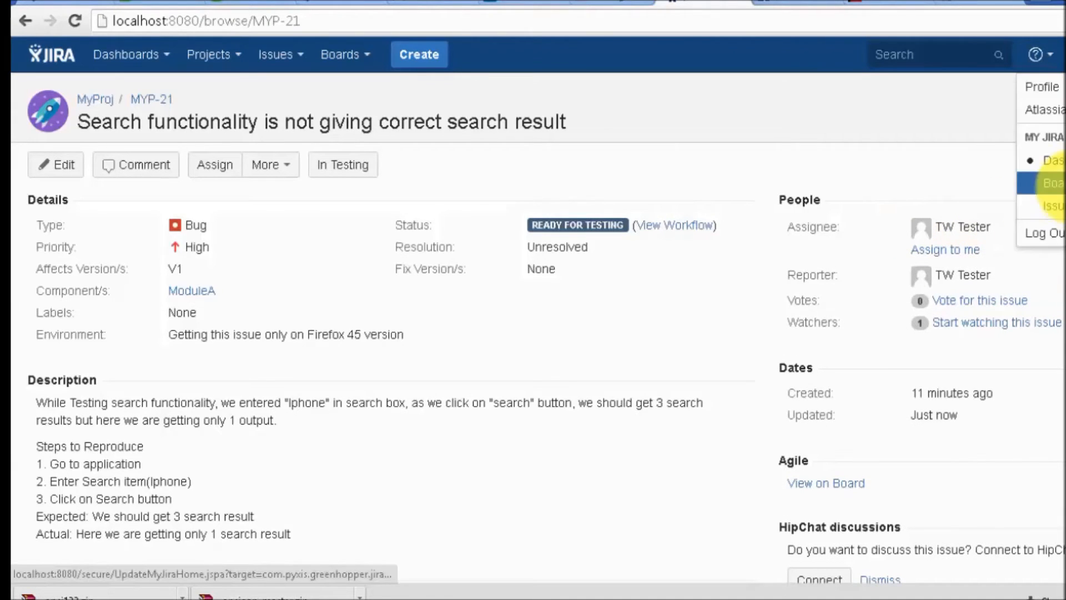
left_click(1058, 233)
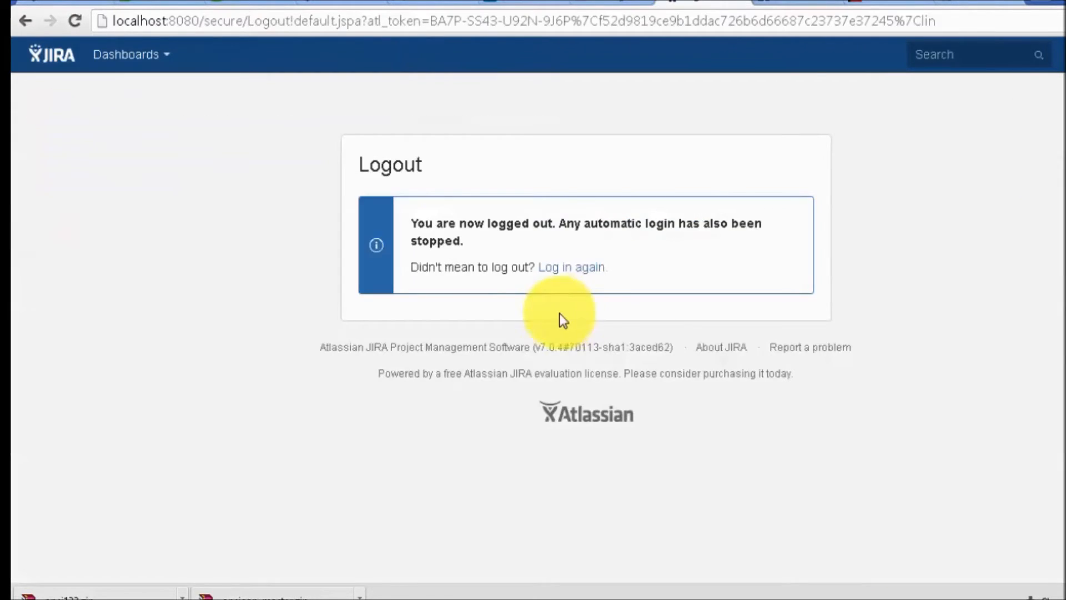
left_click(561, 269)
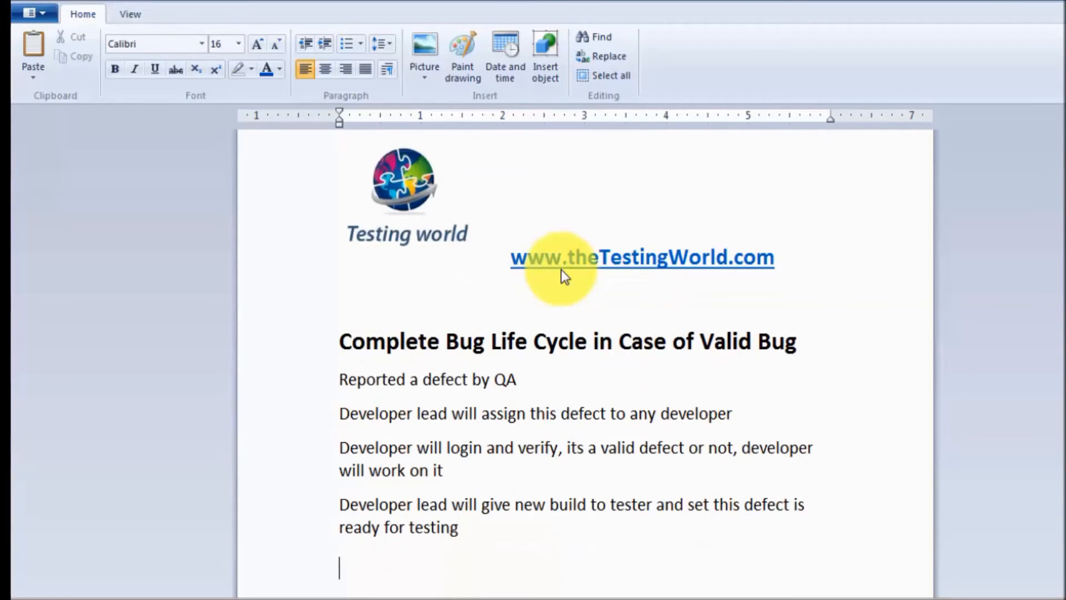
In the WordPad document, add the line "Now Tester will login and verify defect"
type("Now Tester will login and verify defect")
Switch to JIRA, log in with the tester account and move its assigned bug MYP-21 to In Testing
key("alt+Tab")
left_click(558, 214)
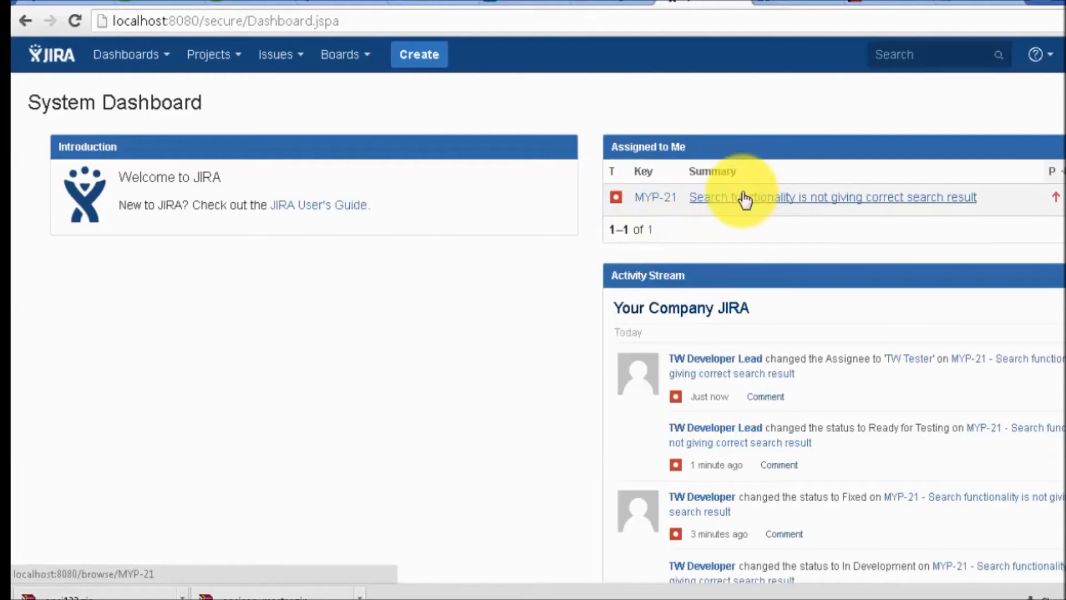
left_click(744, 199)
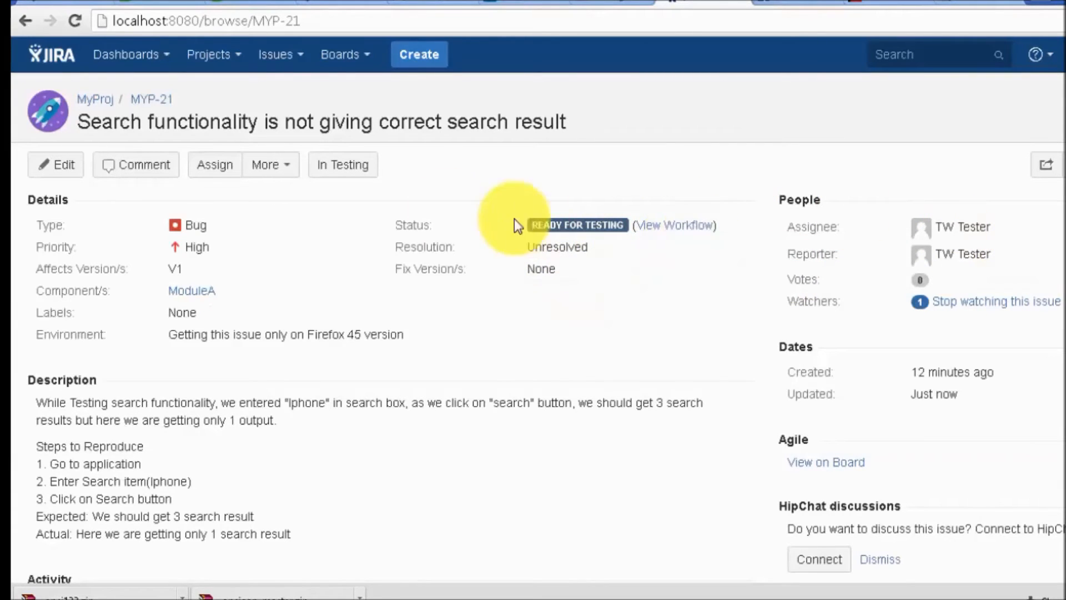
left_click(361, 167)
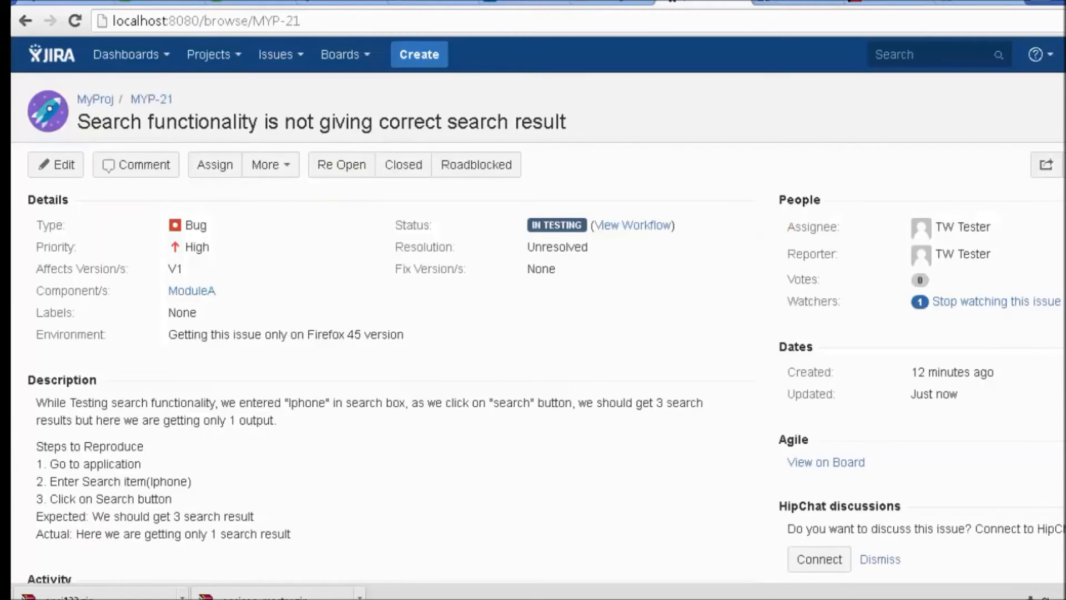
Switch to the Testing World shop site and load its home page at shop.thetestingworld.com
left_click(941, 6)
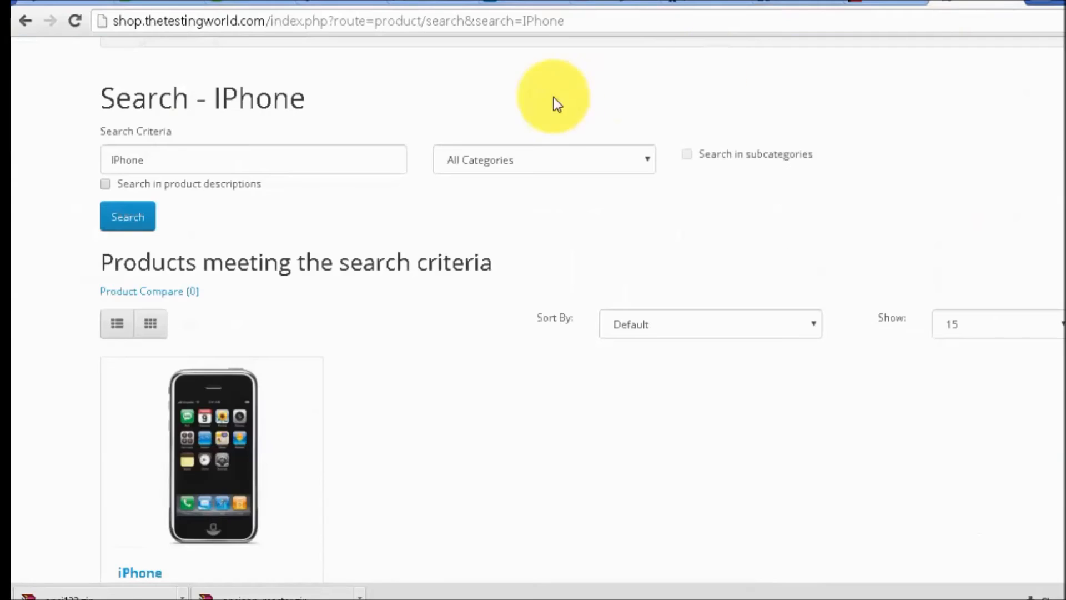
scroll(1022, 88, "up", 6)
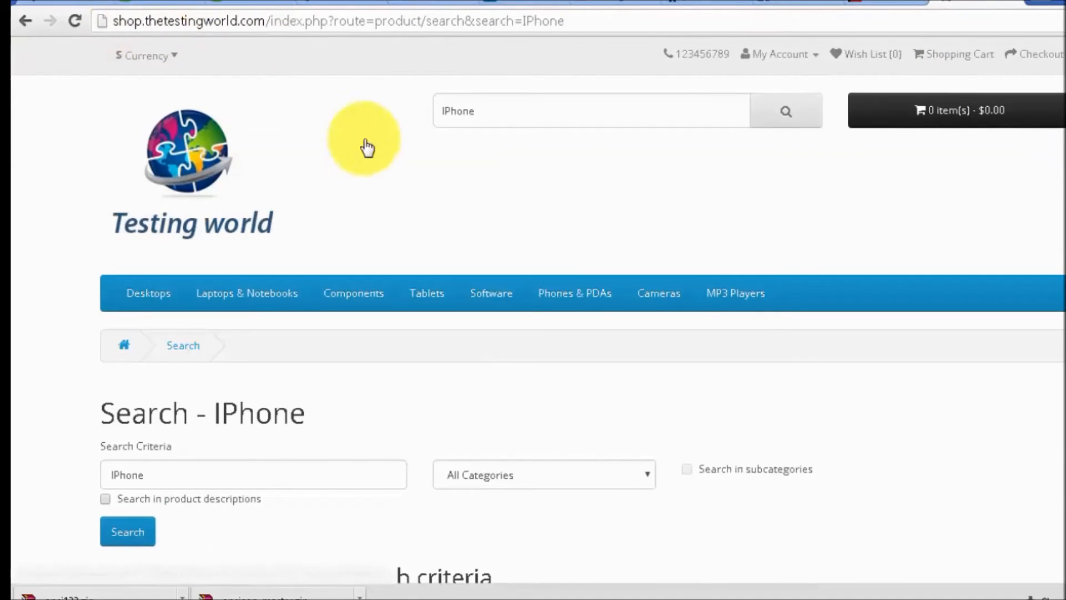
left_click_drag(269, 21, 947, 19)
key("BackSpace")
key("Return")
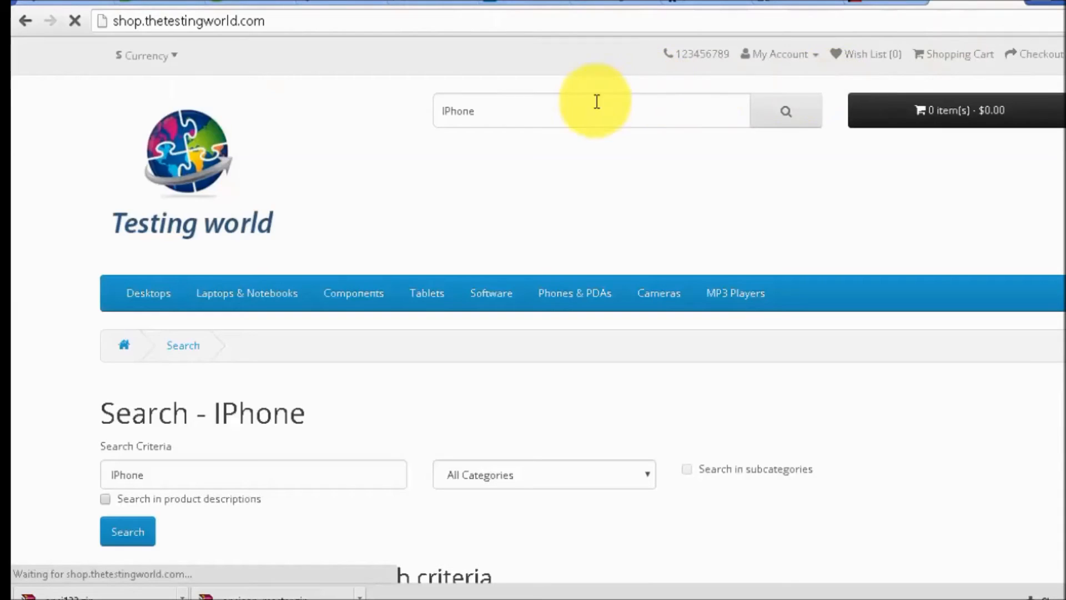
Search the shop for "IPhone" to retest the reported defect
left_click(538, 113)
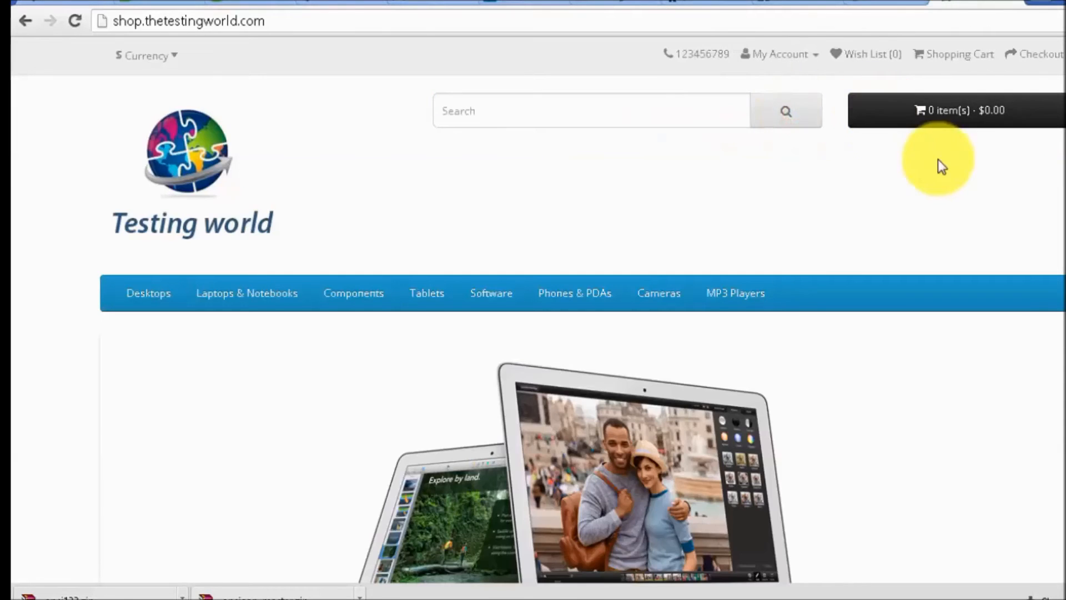
left_click(678, 116)
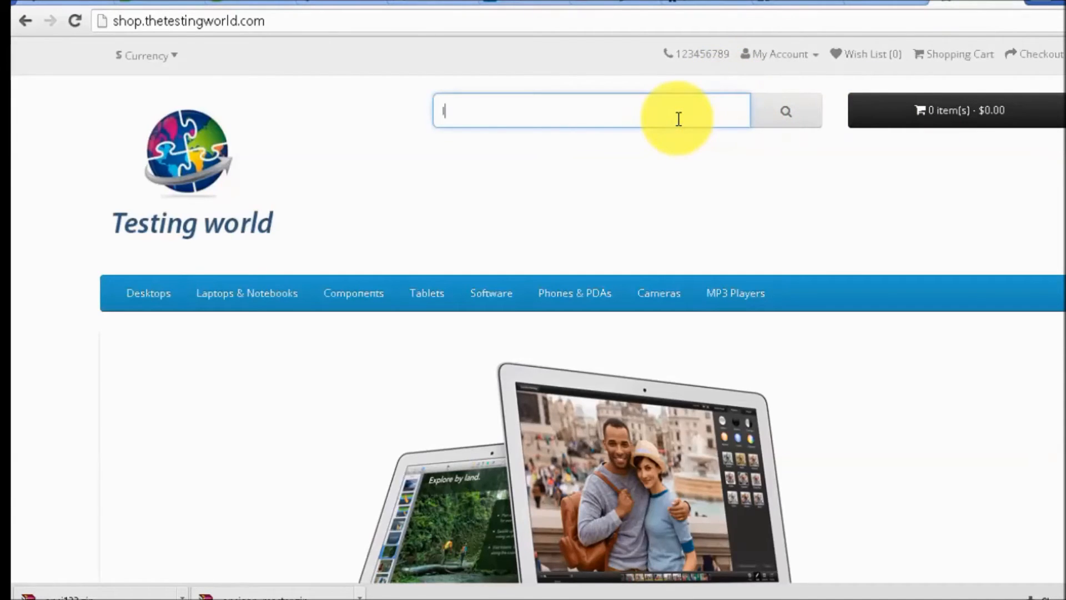
type("IPhone")
left_click(794, 113)
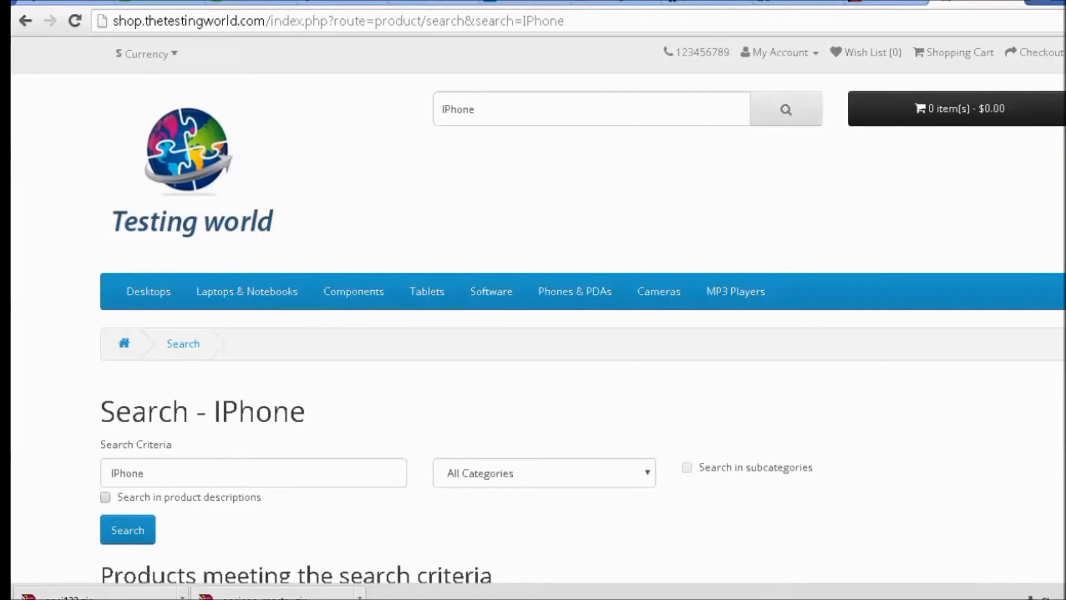
key("alt+Tab")
key("alt+Tab")
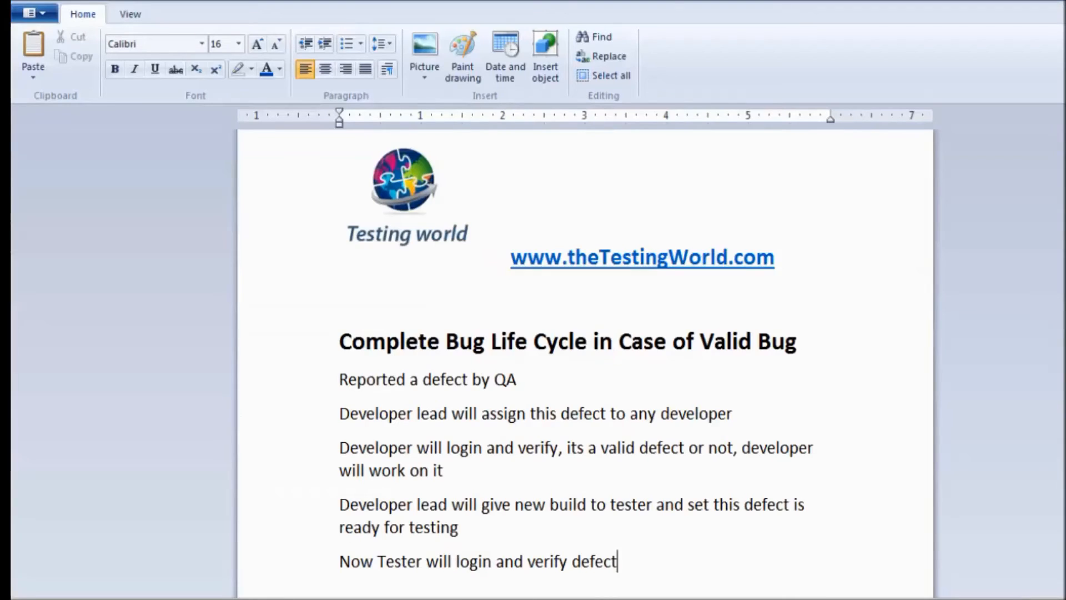
key("alt+Tab")
Return to MYP-21 in JIRA and start a new comment reading "Verified this defect on Build-112"
key("ctrl+shift+Tab")
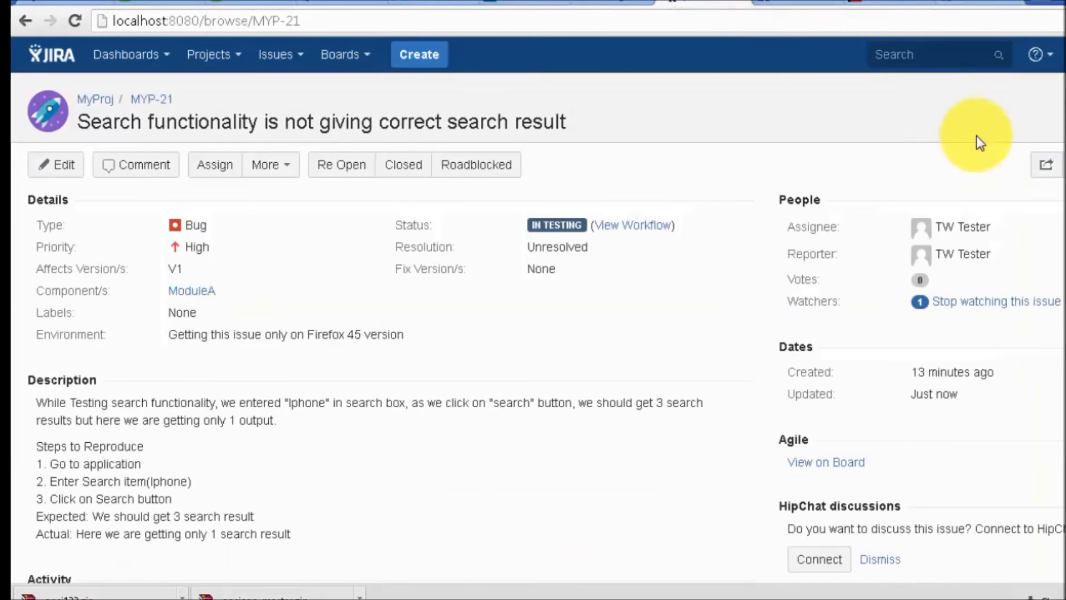
scroll(976, 139, "down", 5)
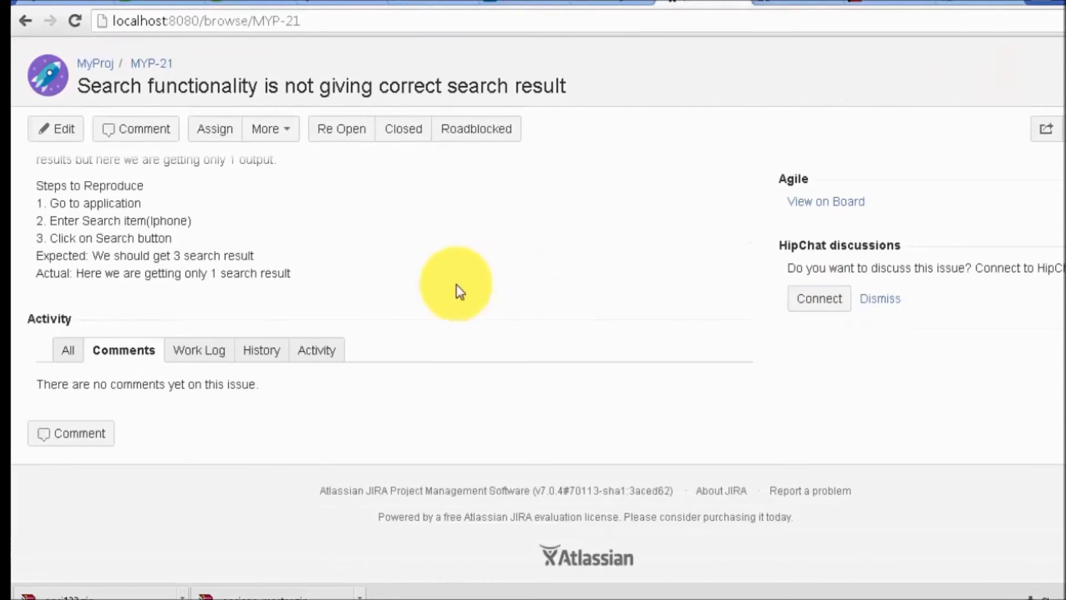
left_click(99, 434)
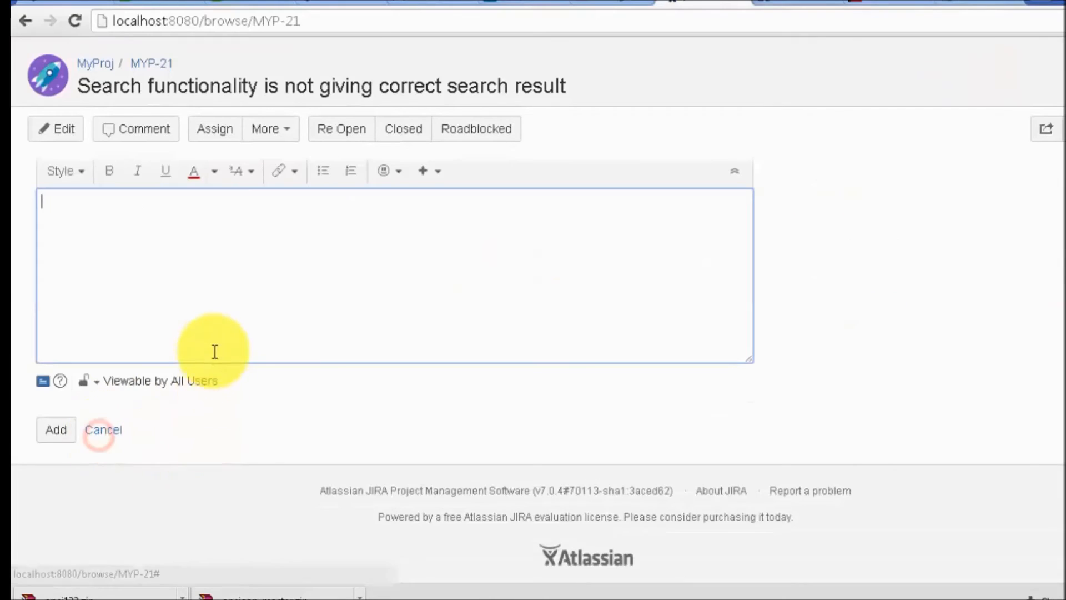
left_click(214, 334)
type("Vef")
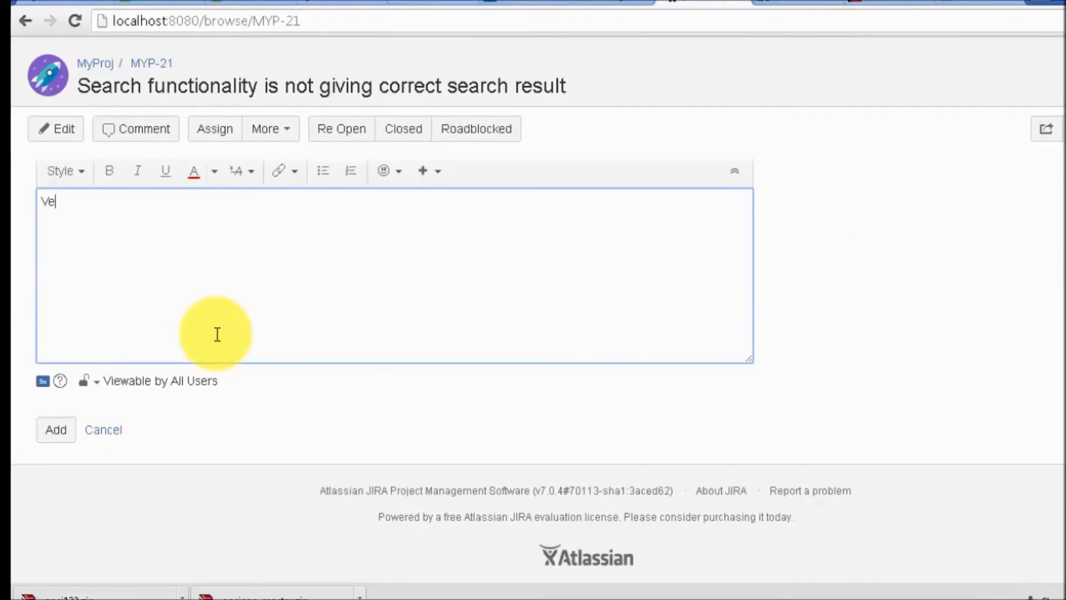
key("BackSpace")
type("ried this defect on Build-112")
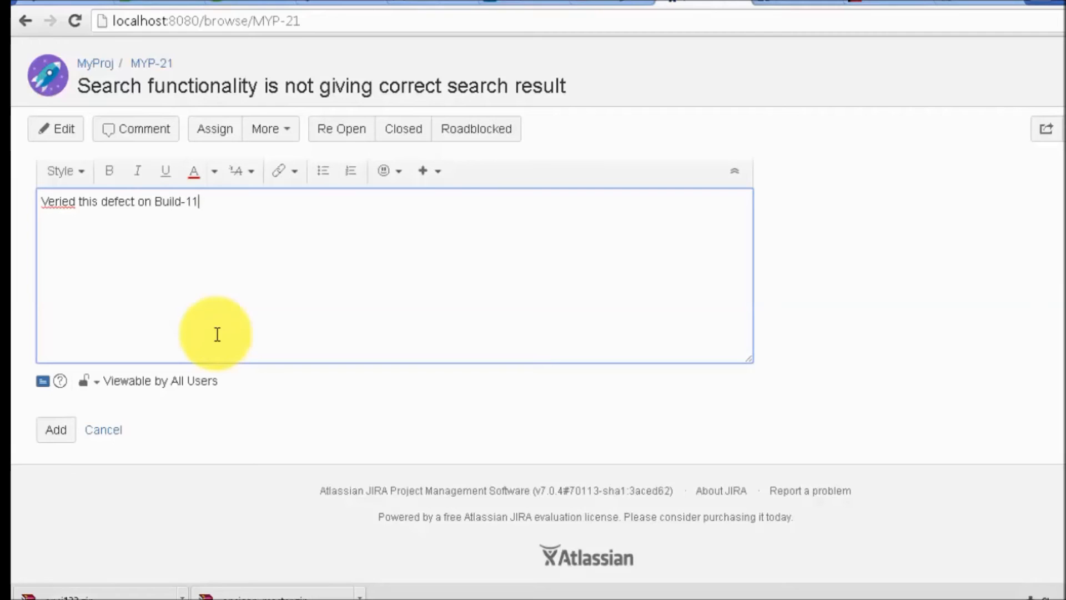
left_click(294, 171)
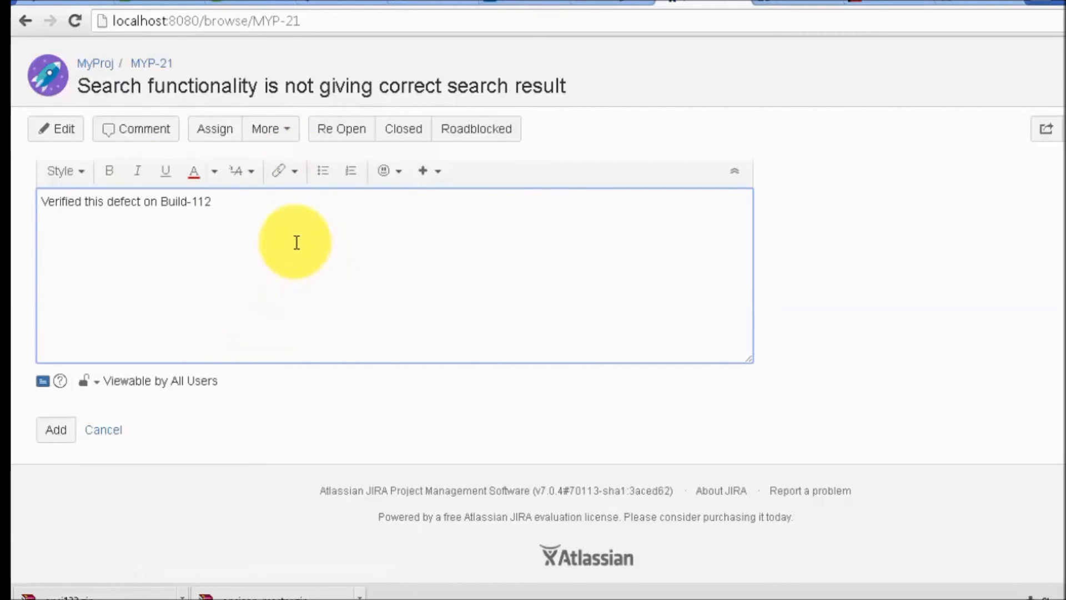
Extend the MYP-21 comment with the text ", its working as expected"
type(", itw")
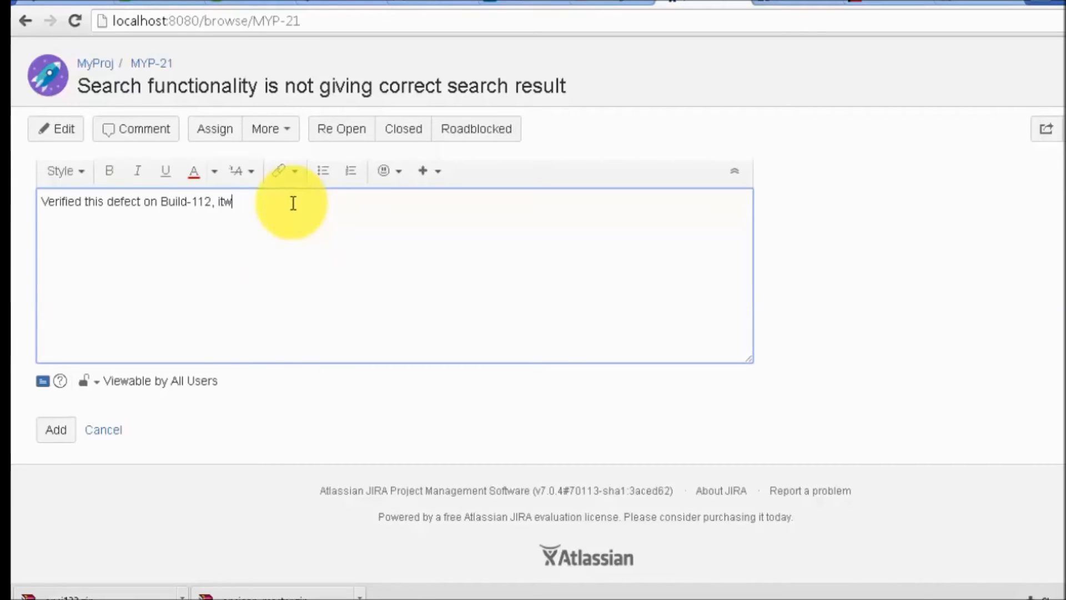
key("BackSpace")
type("s working as")
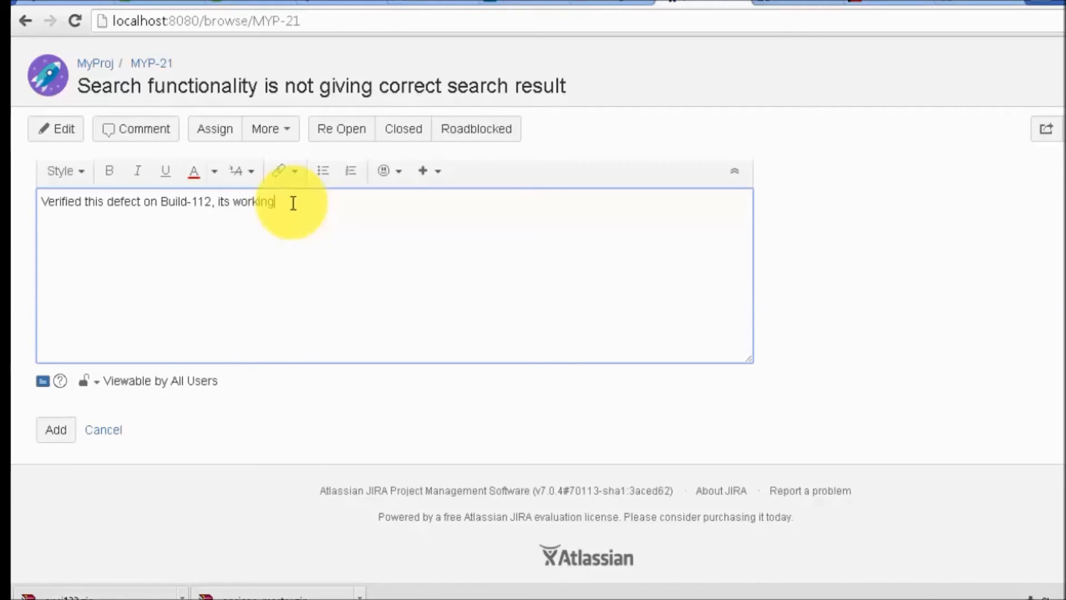
type(" expected")
key("Return")
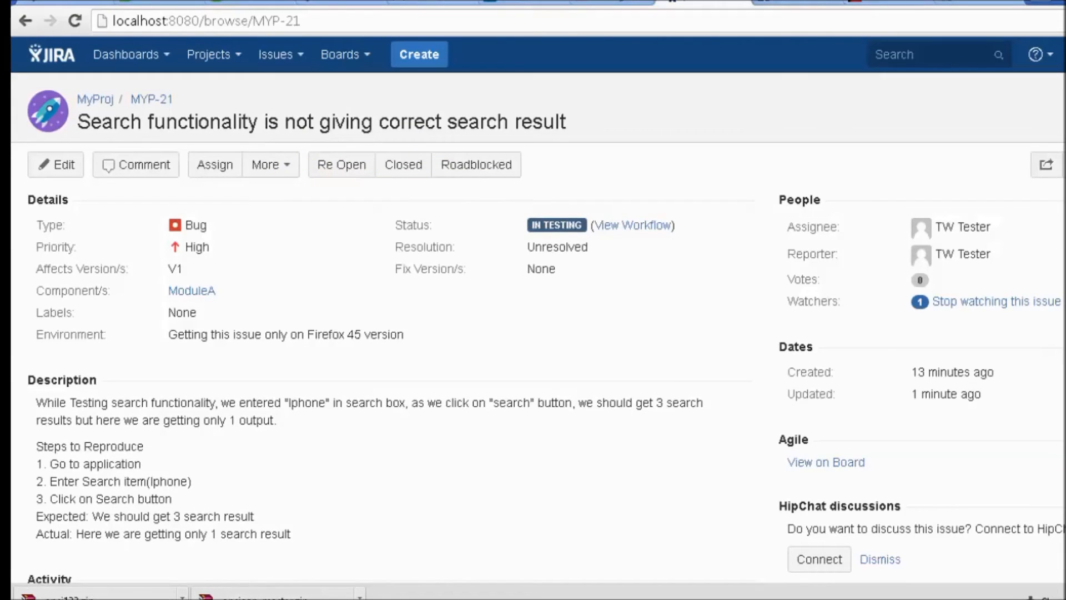
Capture the shop's "IPhone" search results and paste the screenshot into a new Paint image in a maximized window
left_click(983, 6)
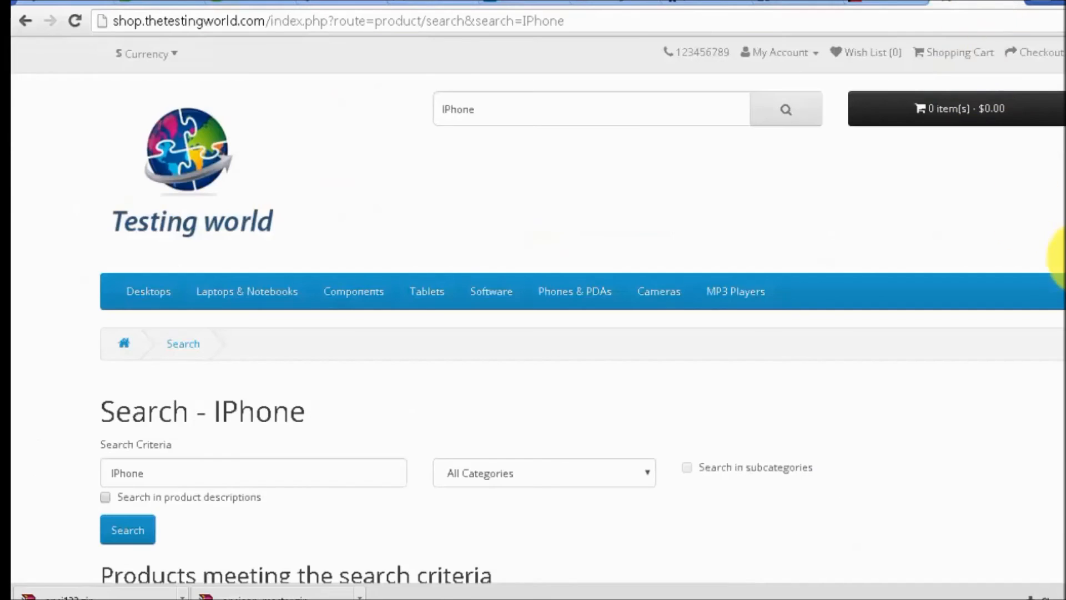
scroll(533, 311, "down", 5)
scroll(533, 311, "up", 5)
scroll(533, 311, "down", 6)
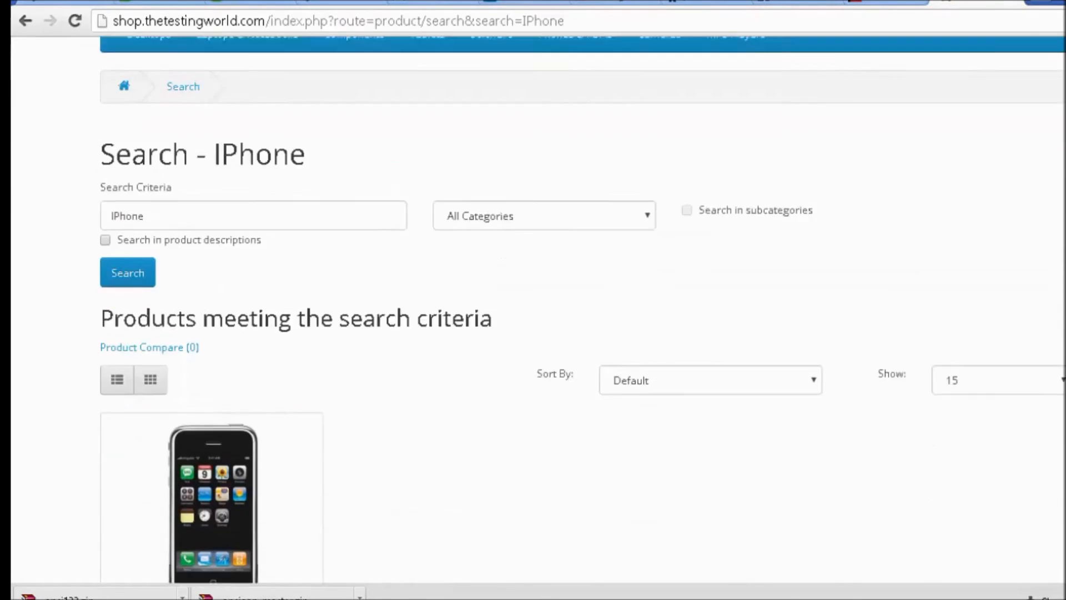
scroll(532, 311, "down", 1)
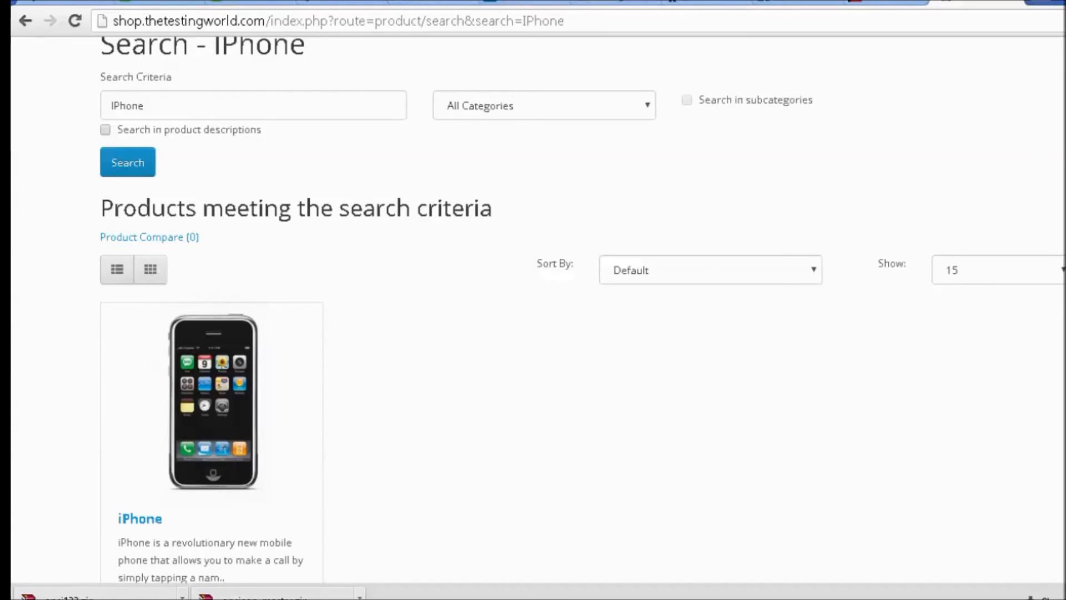
key("super+r")
type("mspaint")
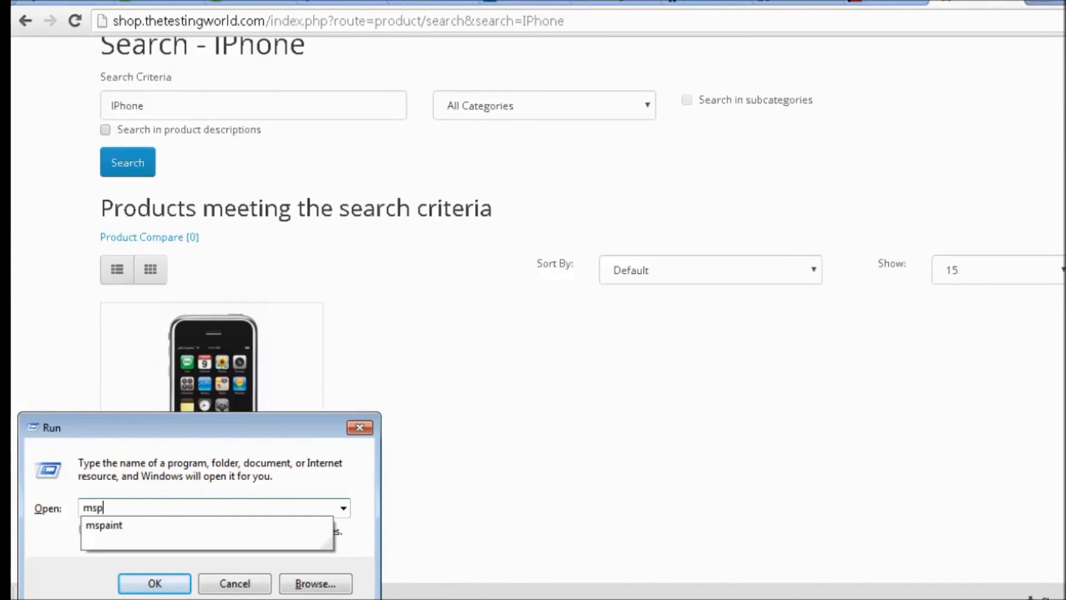
key("Return")
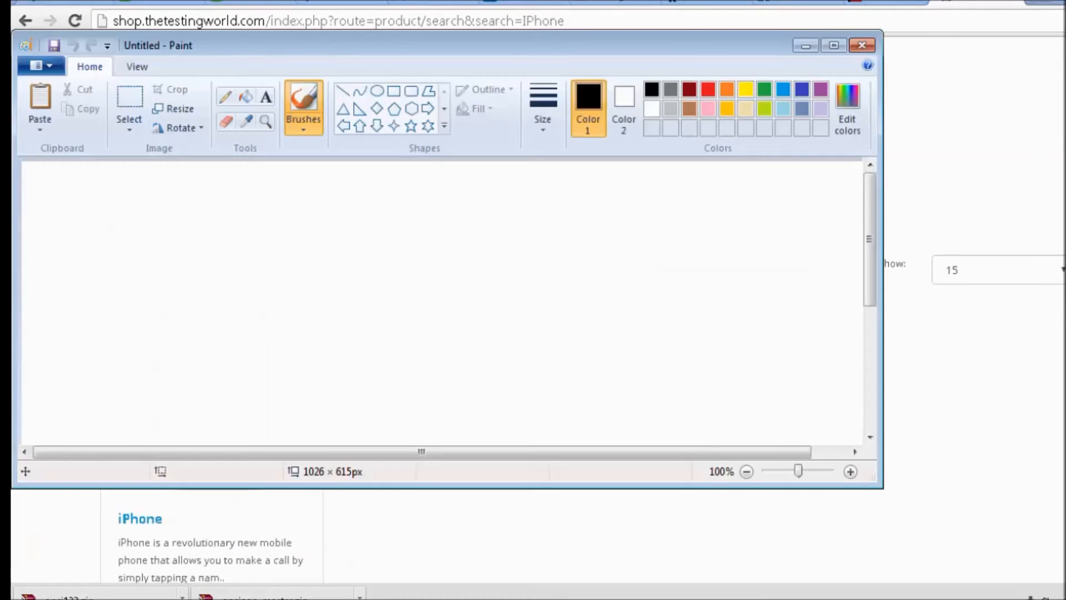
key("ctrl+v")
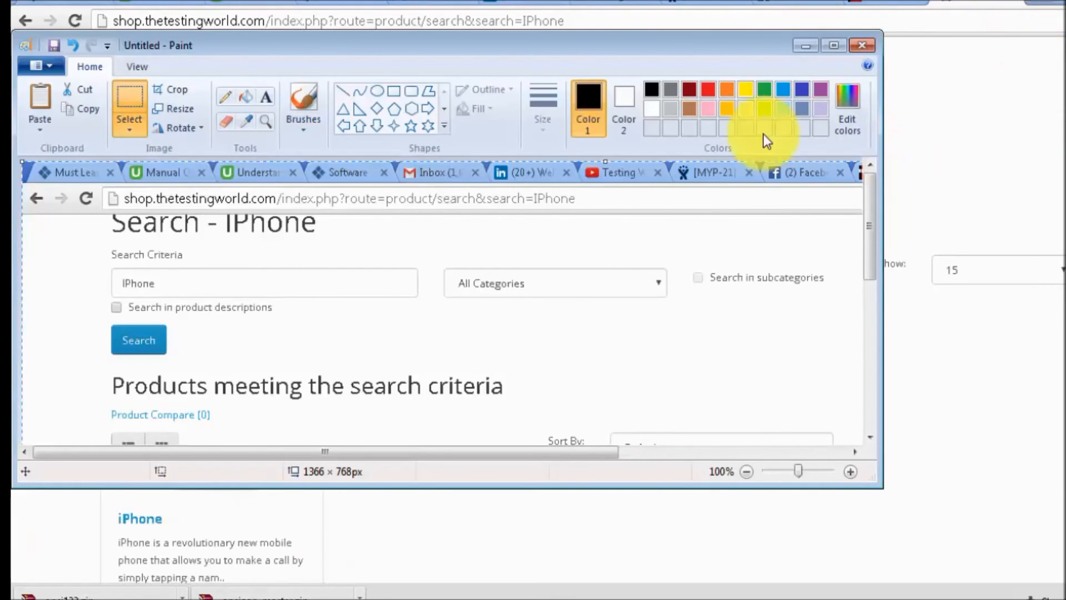
double_click(739, 53)
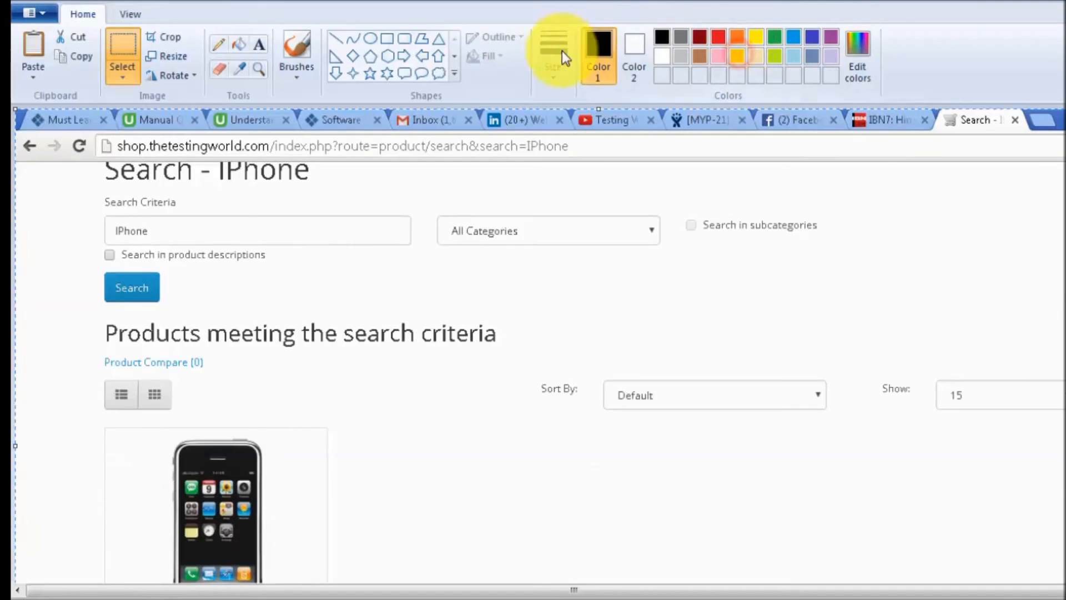
Draw a rounded rectangle around the iPhone search result in the screenshot and make its outline green
left_click(402, 38)
left_click(718, 36)
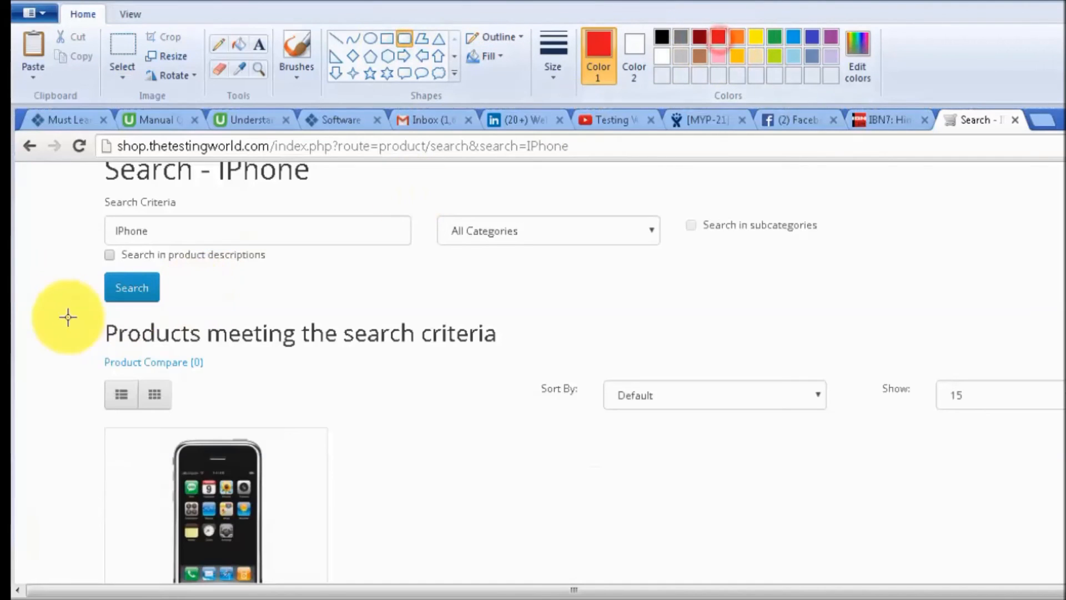
left_click_drag(60, 344, 605, 583)
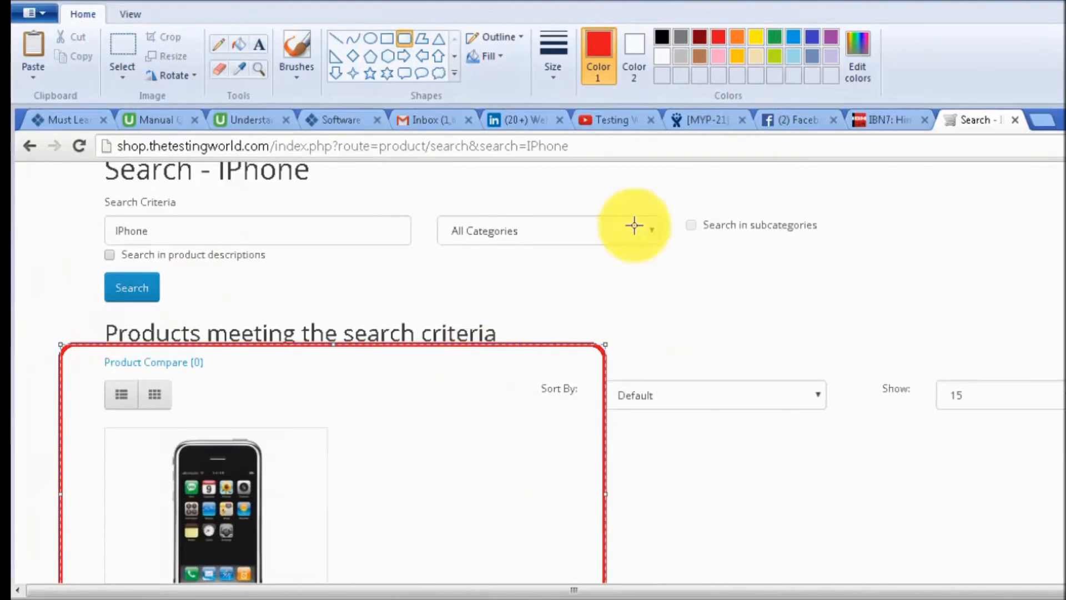
left_click(778, 37)
Save the annotated search-result screenshot as a PNG named MYP-21 on the C: volume
key("ctrl+s")
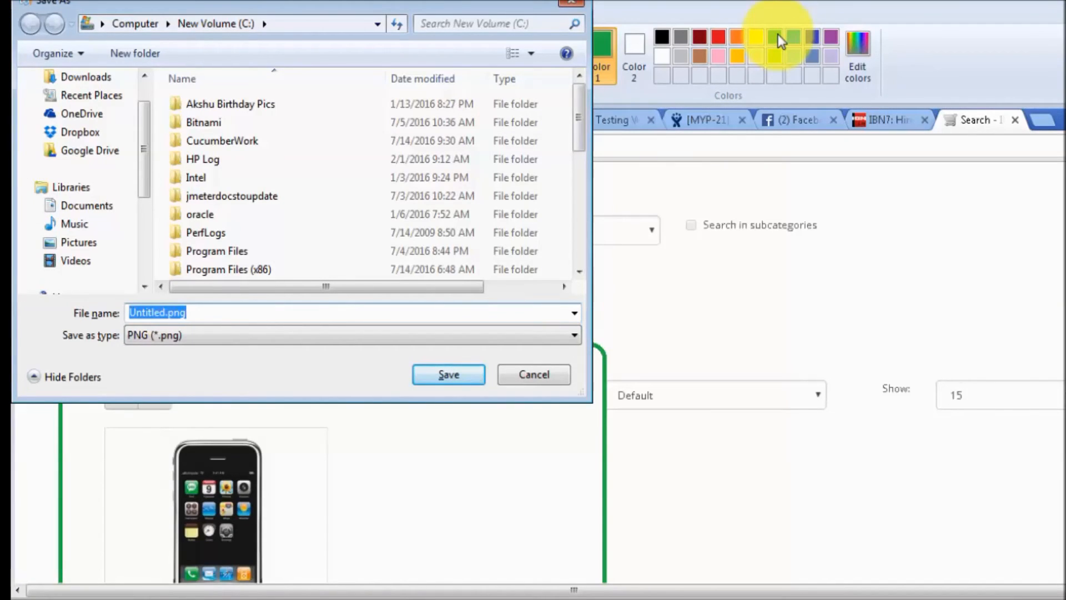
type("MYP-21")
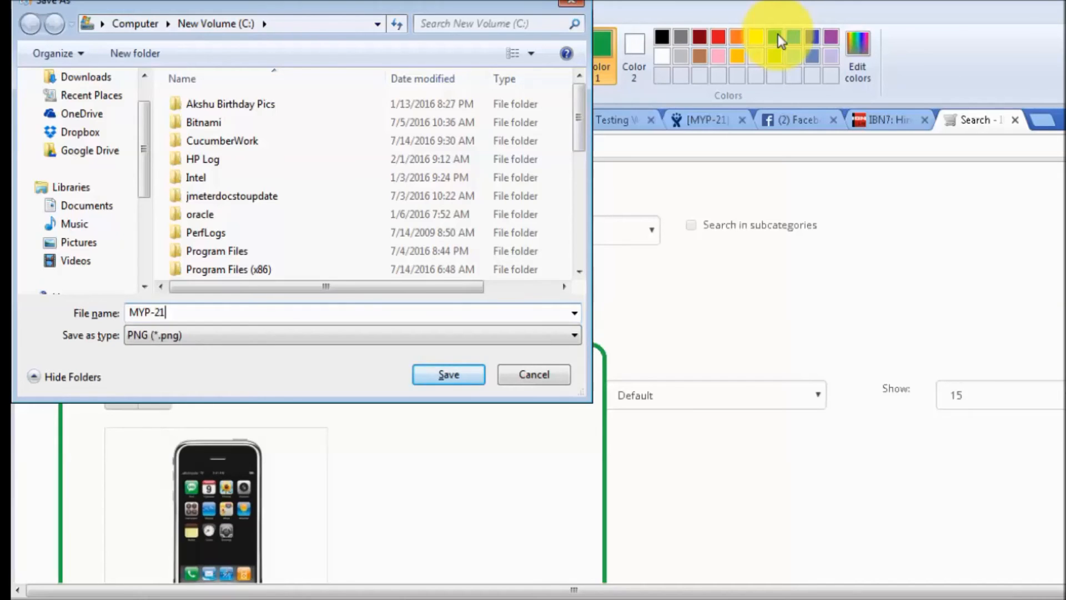
key("Return")
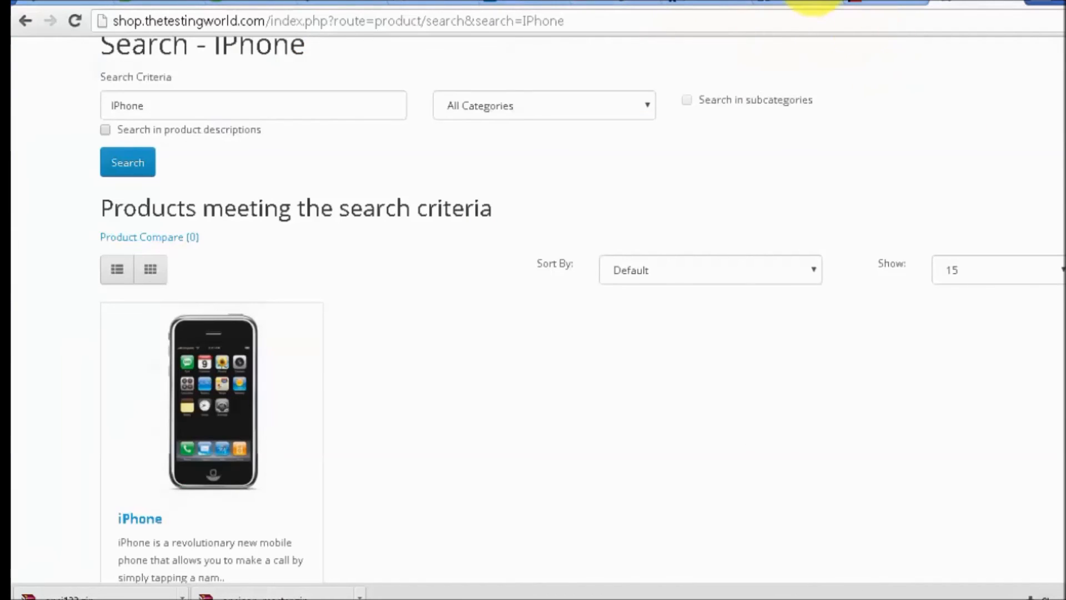
Switch back to MYP-21 in JIRA and add the drafted comment "Verified this defect on Build-112, its working as expected"
left_click(710, 2)
left_click(292, 169)
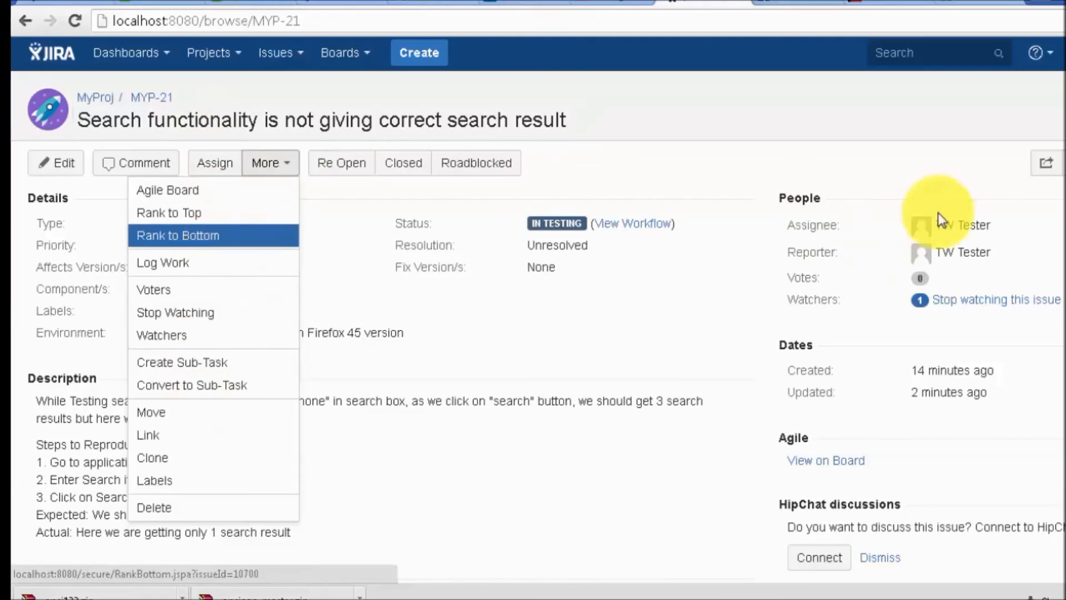
scroll(887, 237, "down", 6)
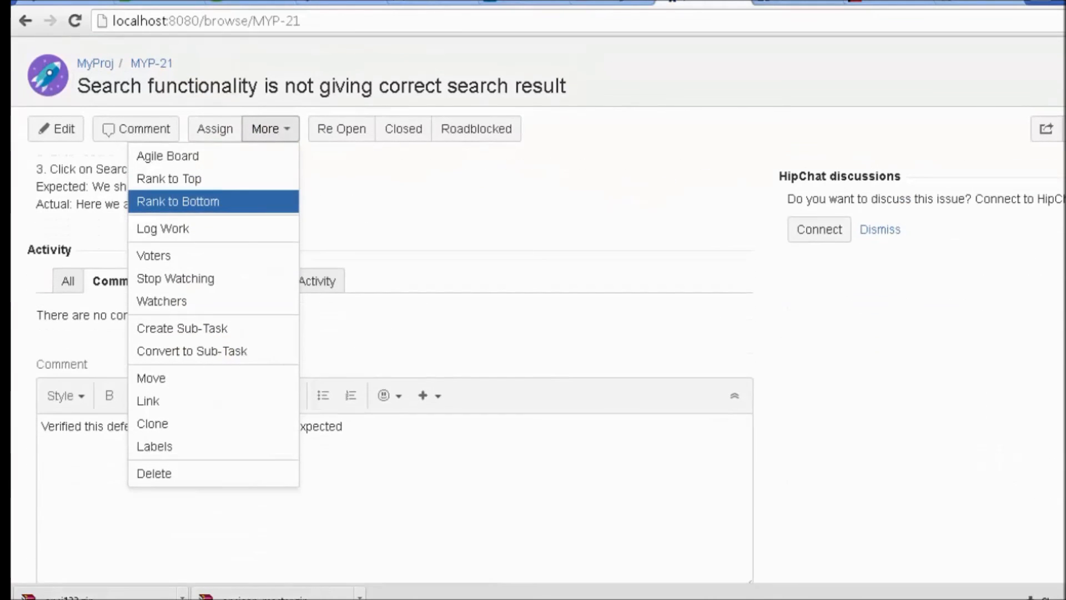
left_click(794, 403)
scroll(794, 403, "down", 2)
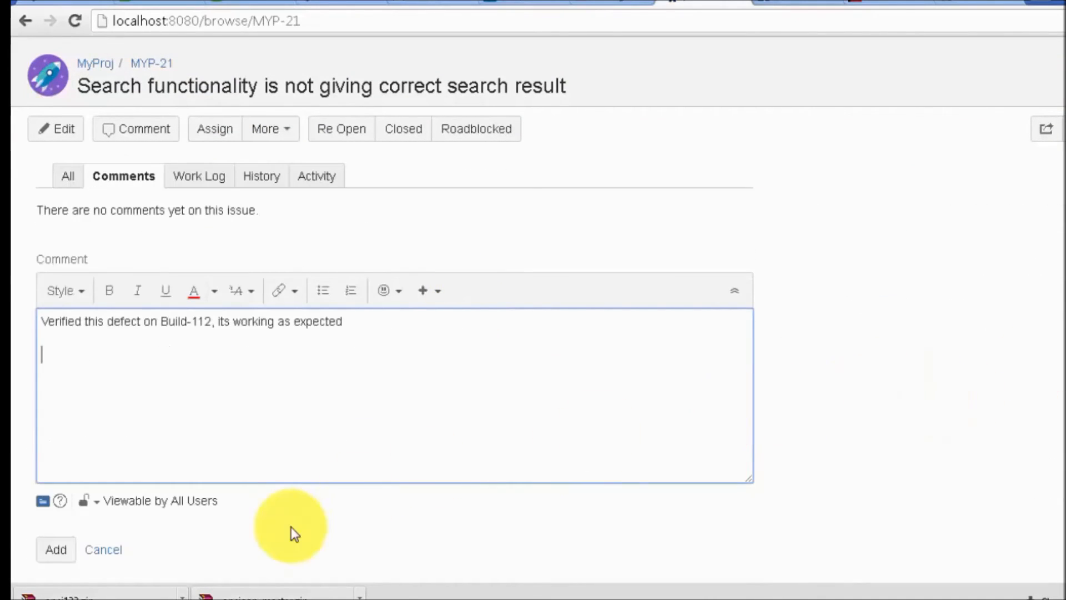
left_click(57, 549)
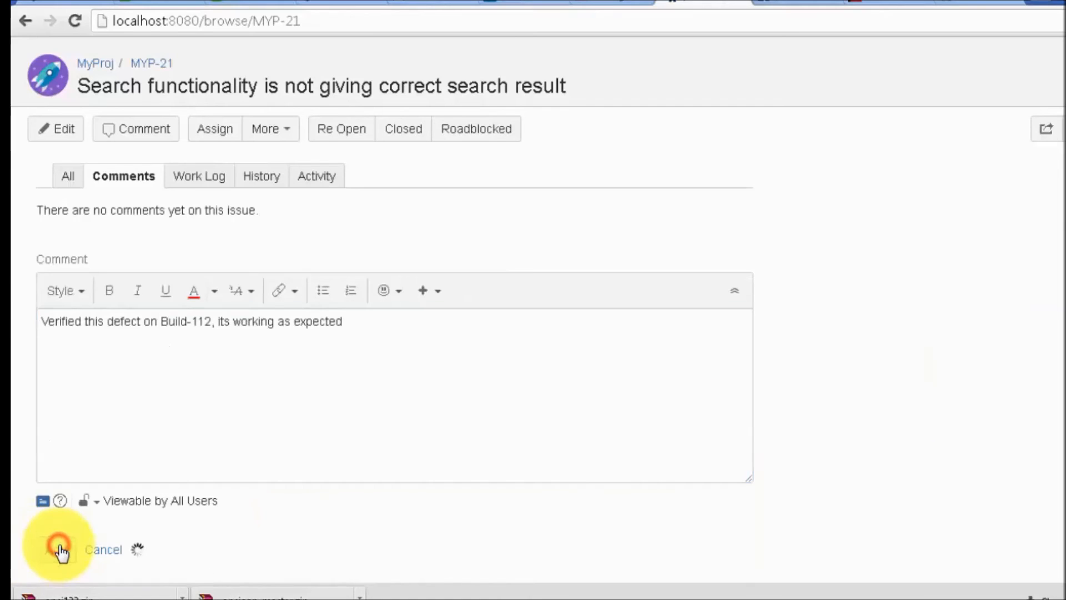
Move bug MYP-21 from testing to the Closed status
scroll(678, 404, "up", 6)
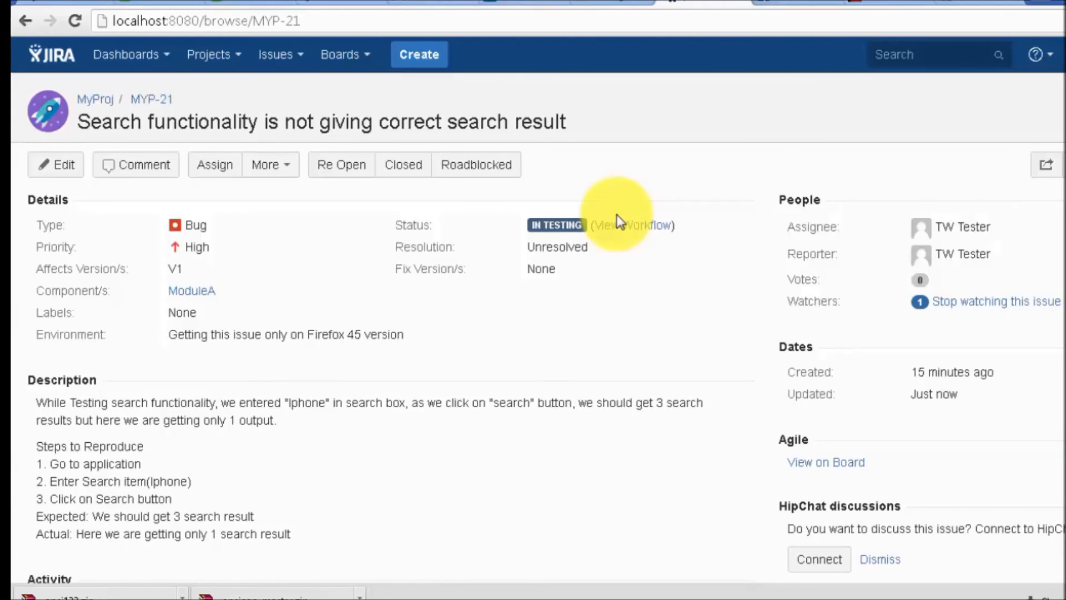
left_click(269, 164)
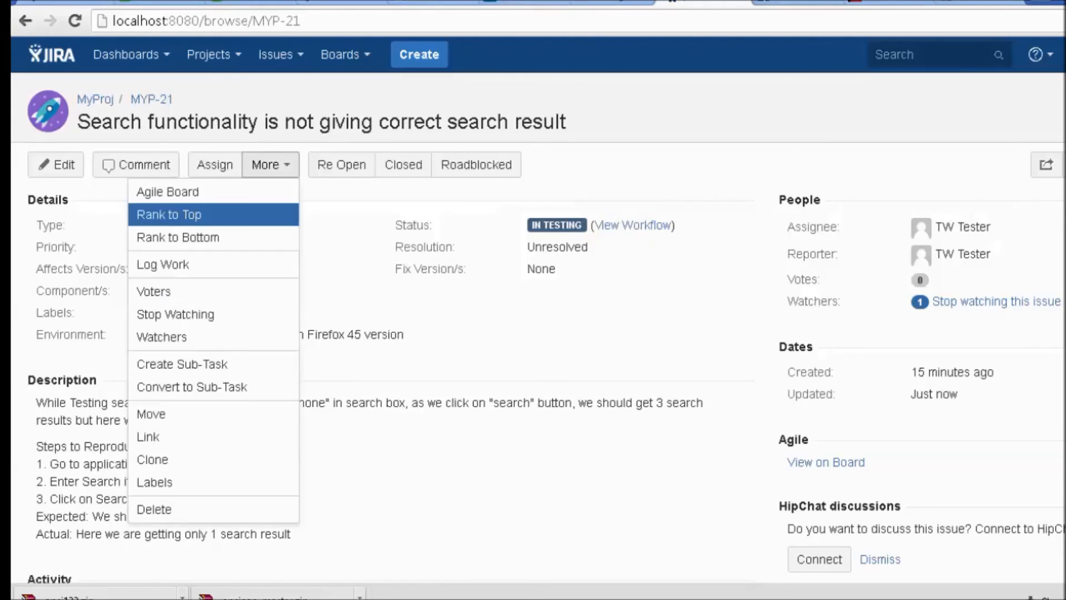
left_click(558, 184)
left_click(399, 164)
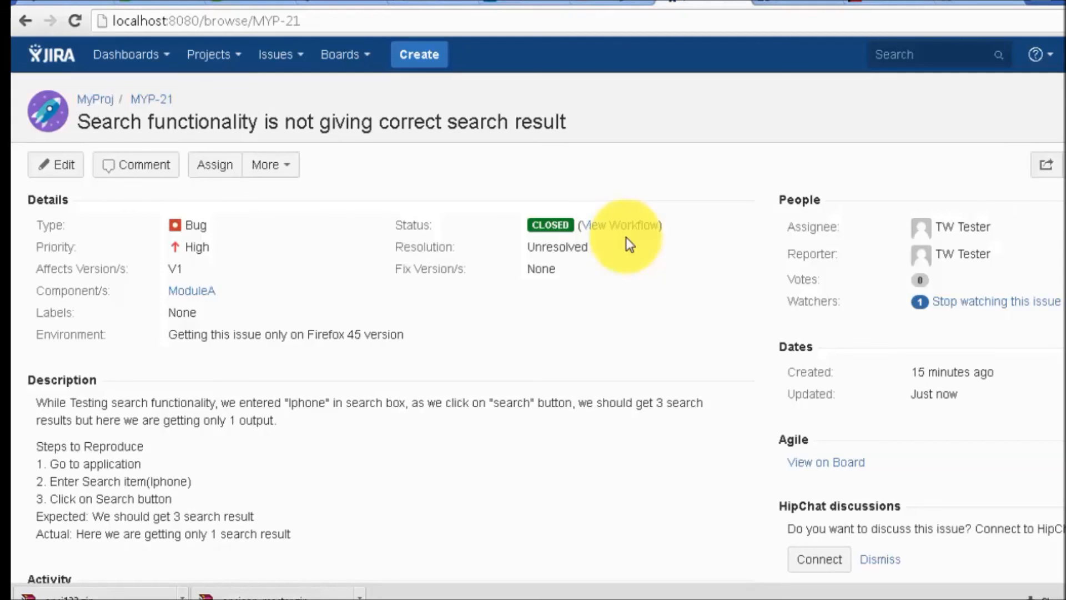
Check the valid-bug life cycle notes in WordPad, then return to JIRA and open the workflow view of MYP-21
key("alt+Tab")
left_click(500, 342)
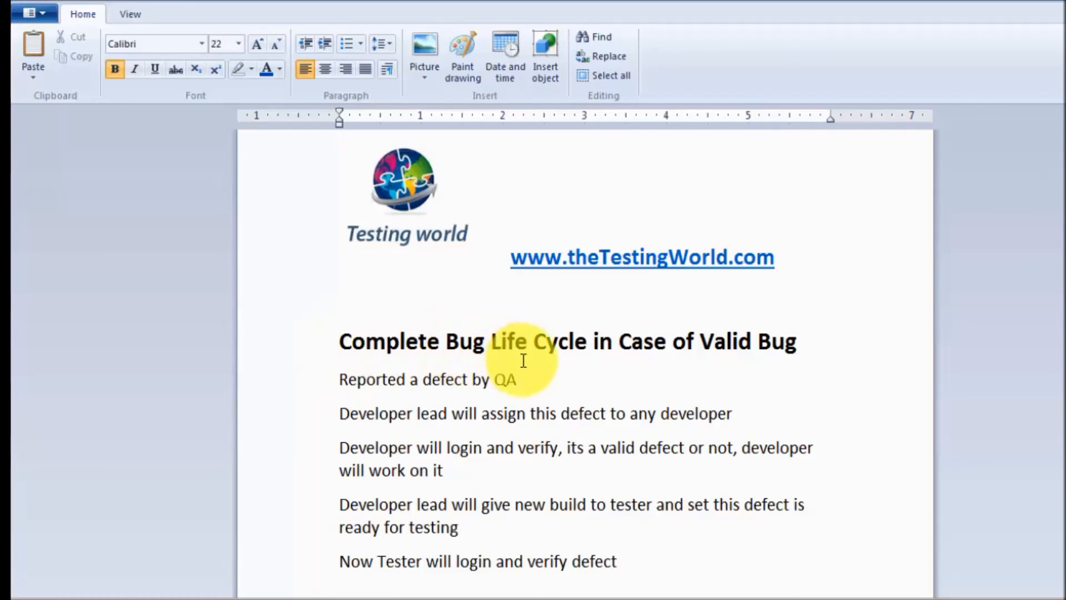
key("alt+Tab")
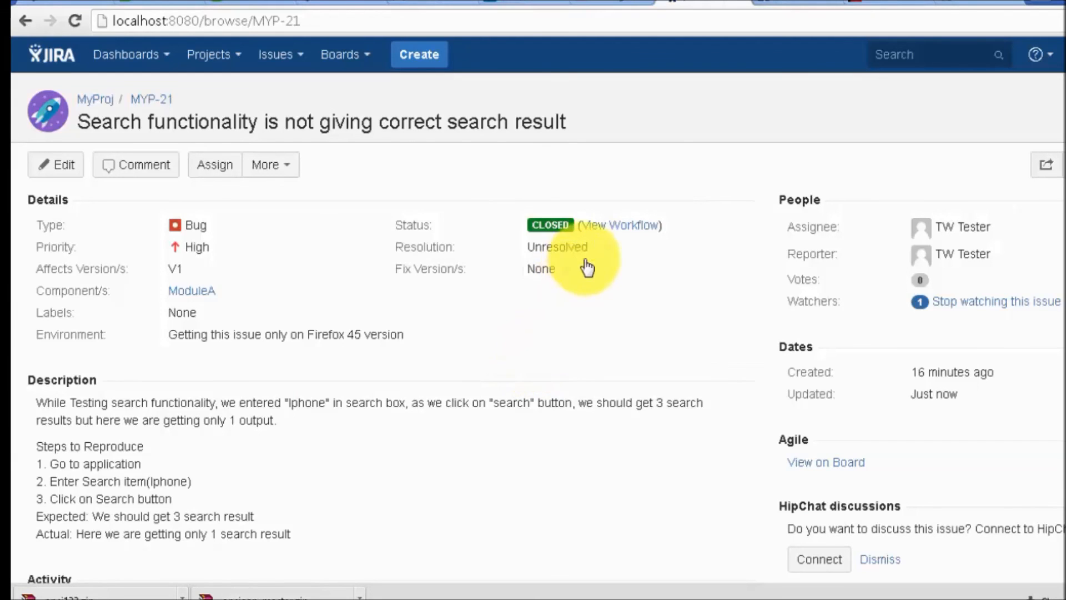
left_click(609, 225)
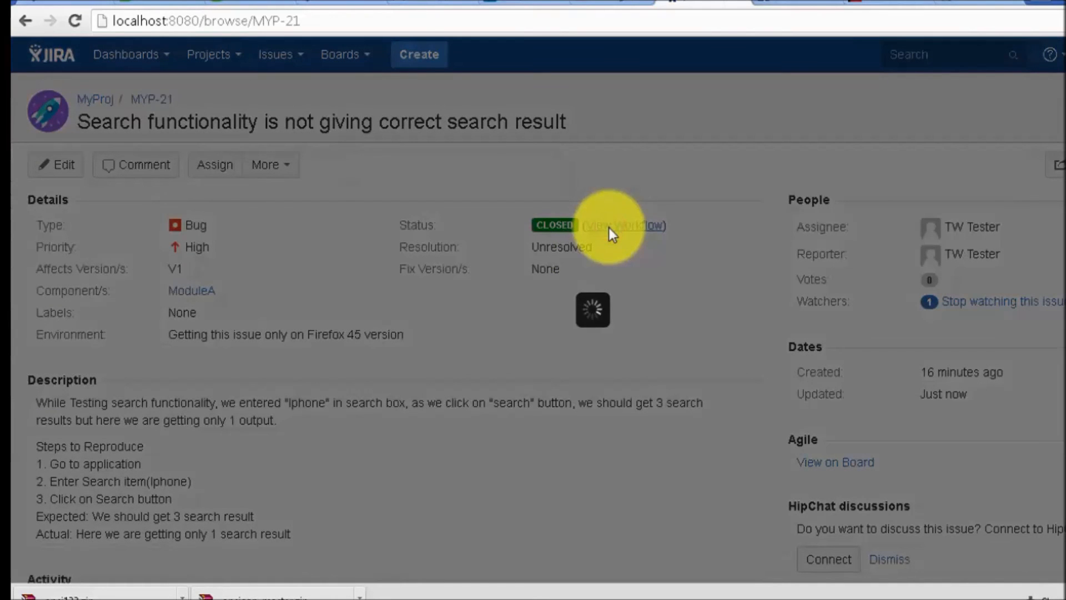